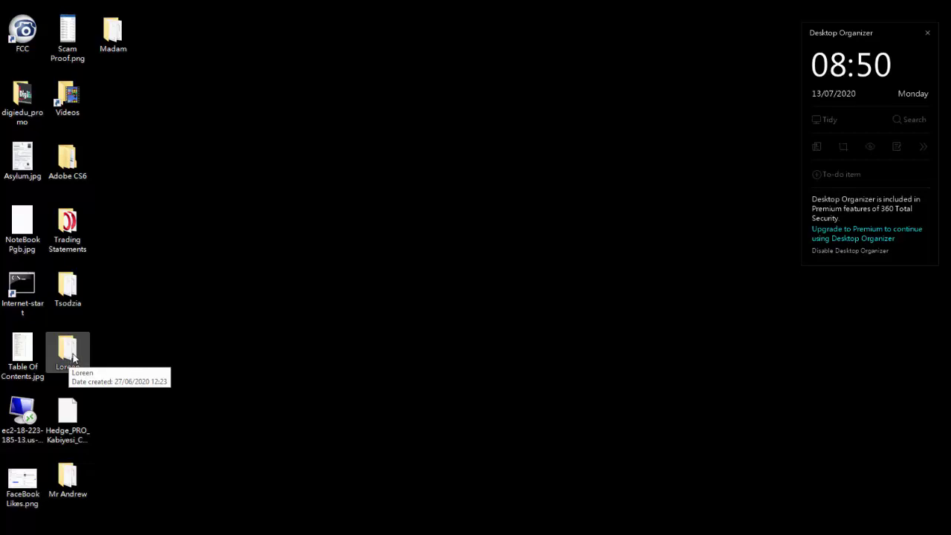
Check the contents of the desktop client folder below Trading Statements and of the Madam folder, closing each one
double_click(69, 291)
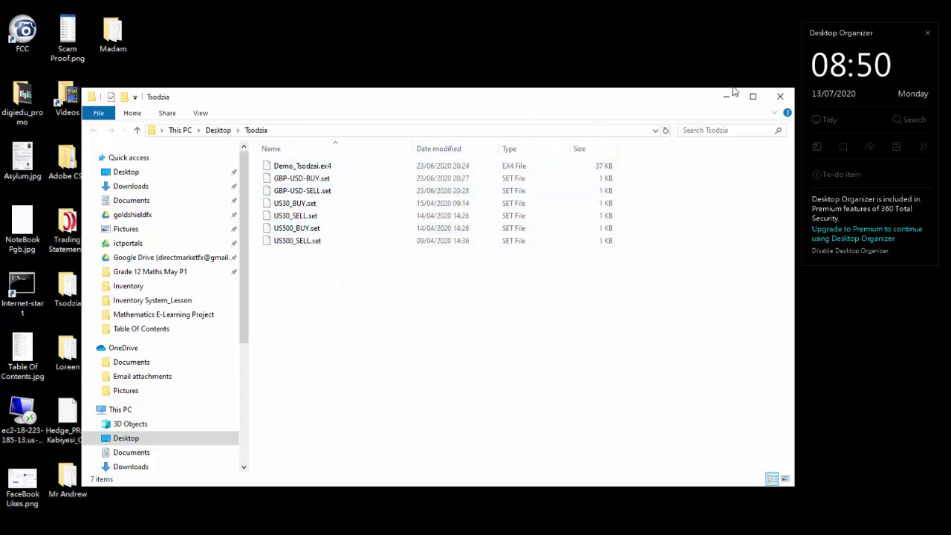
click(781, 96)
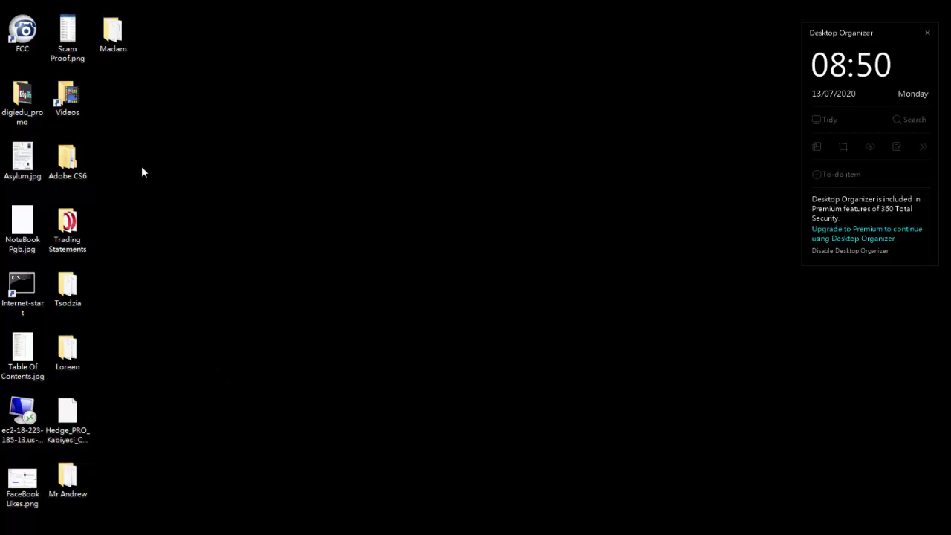
double_click(66, 290)
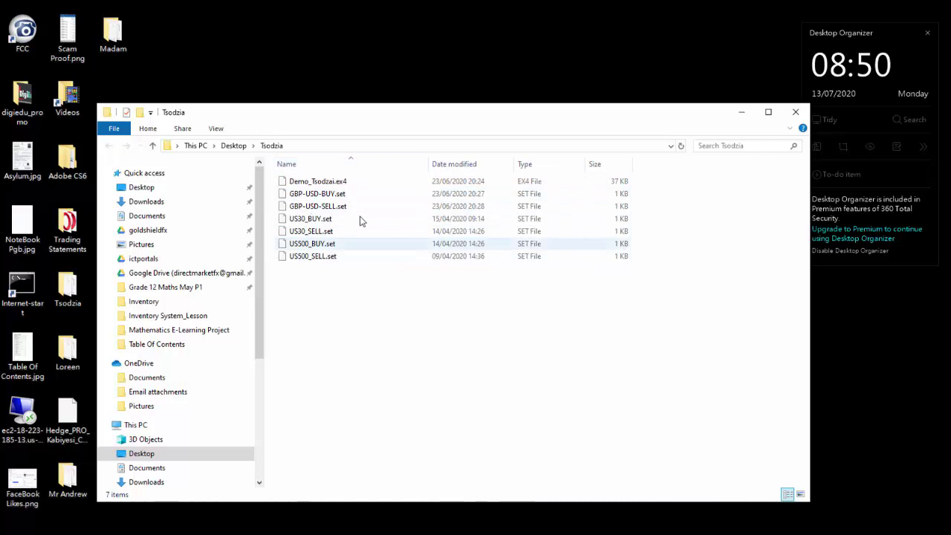
click(794, 113)
double_click(113, 31)
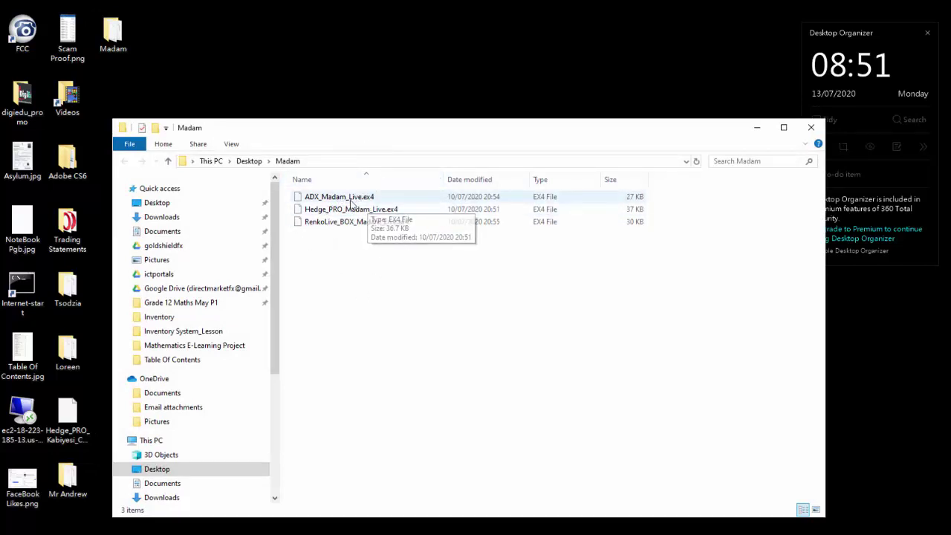
click(811, 127)
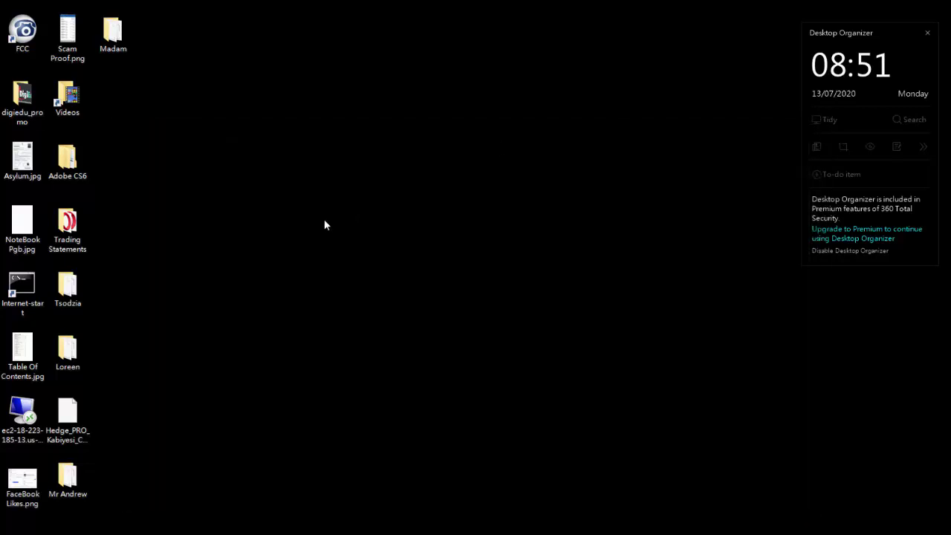
Copy the six GBP-USD, US30 and US500 .set files from the desktop client folder below Trading Statements and close it
click(67, 297)
double_click(67, 297)
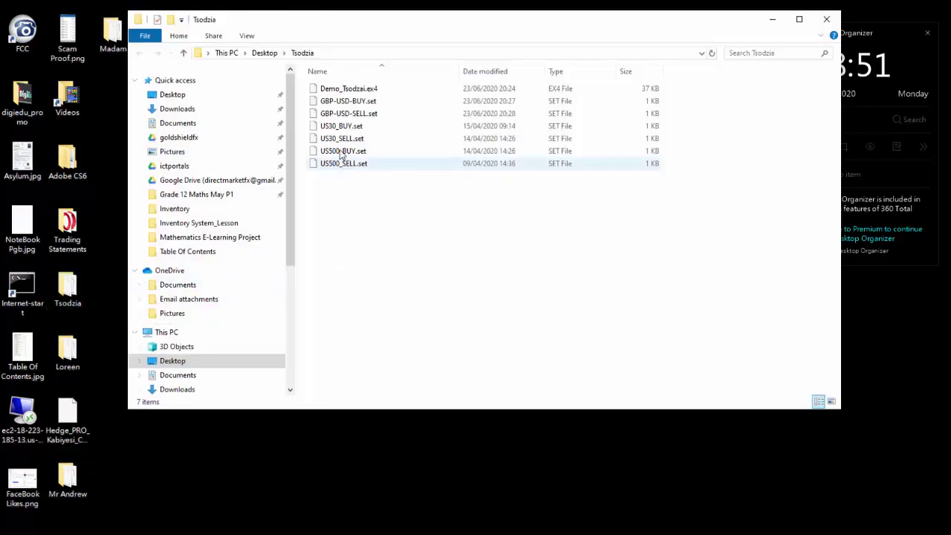
click(332, 104)
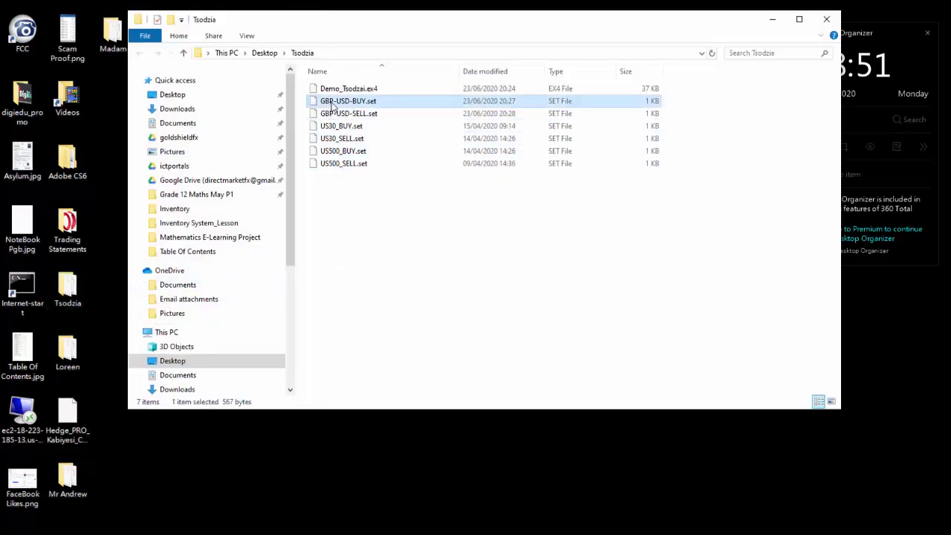
shift+click(339, 164)
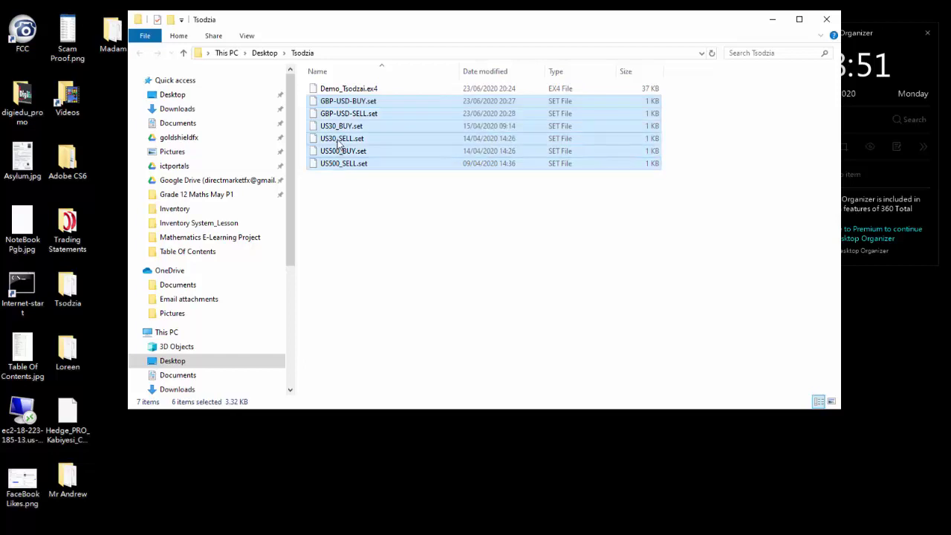
right_click(339, 143)
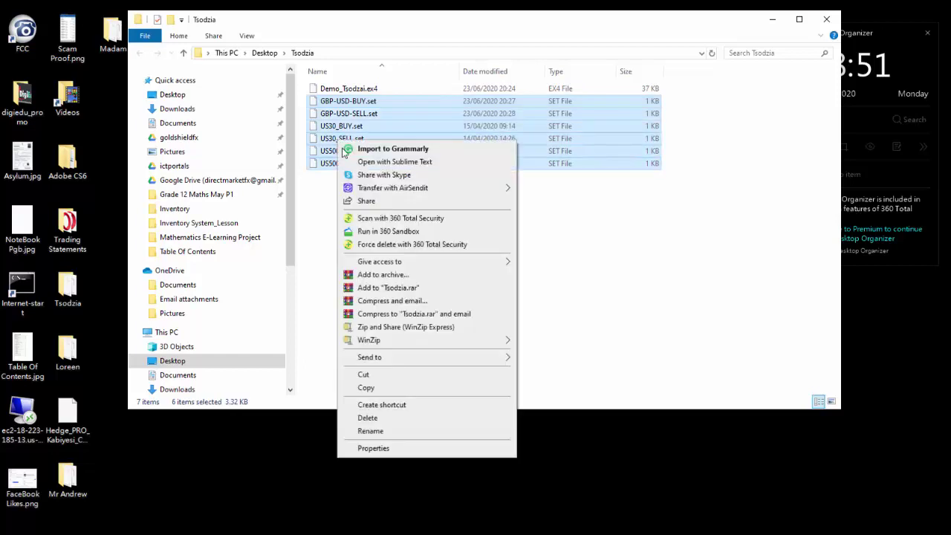
click(380, 392)
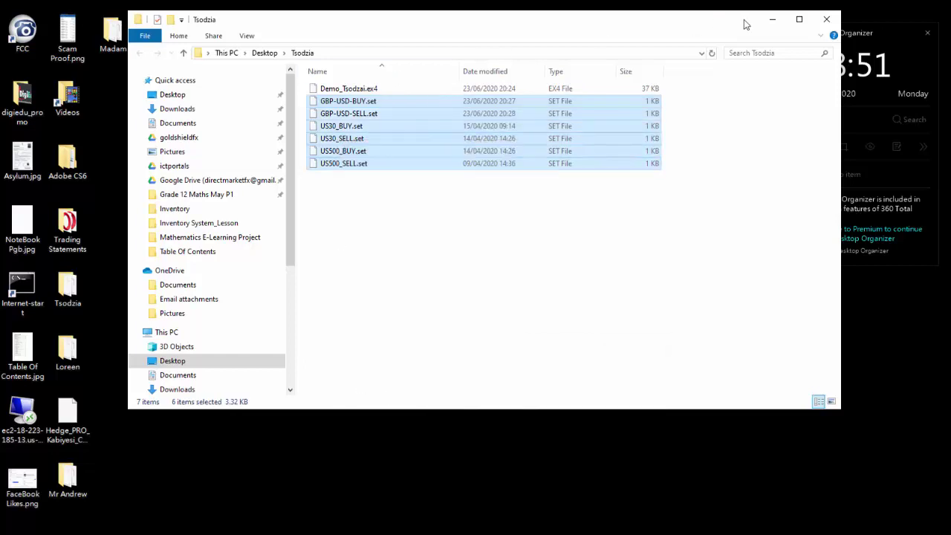
click(826, 19)
Paste the copied .set files into the Madam folder on the desktop and close the folder
double_click(115, 35)
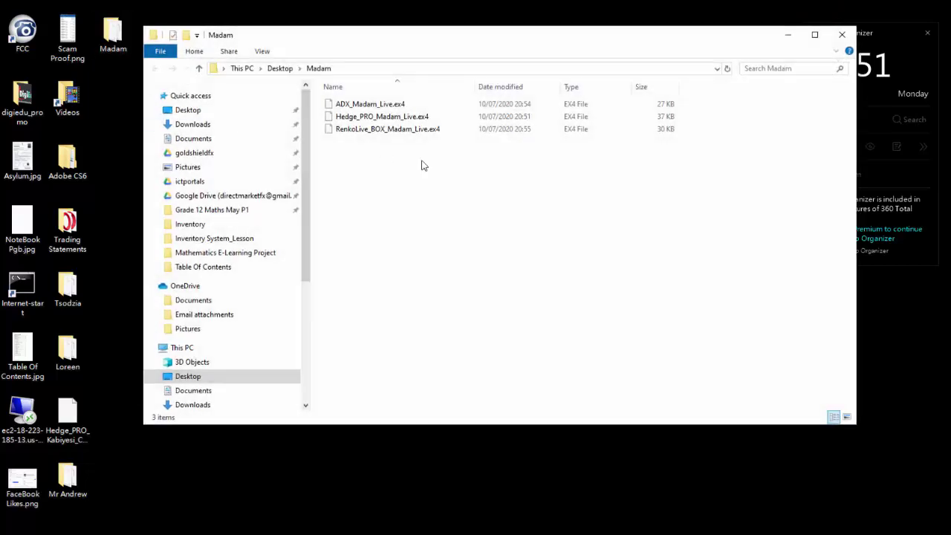
key(ctrl+v)
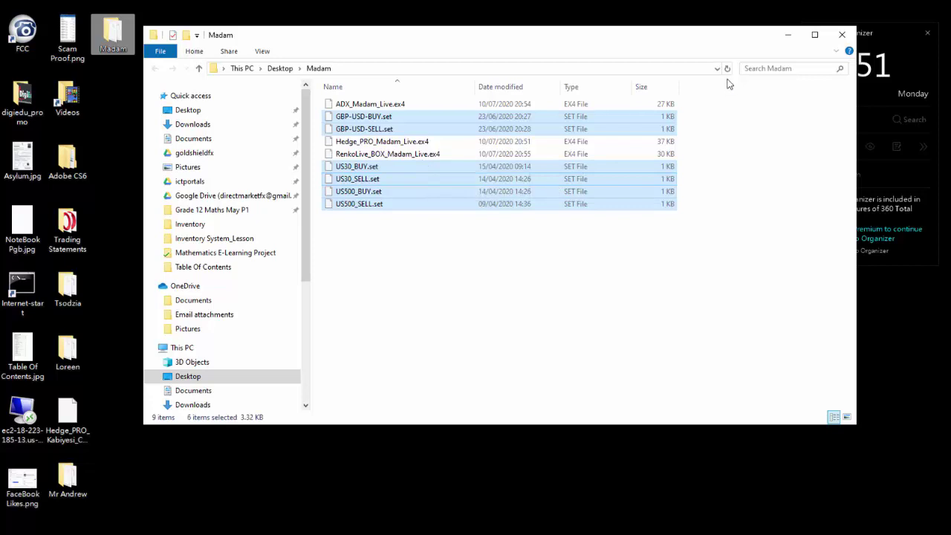
click(842, 34)
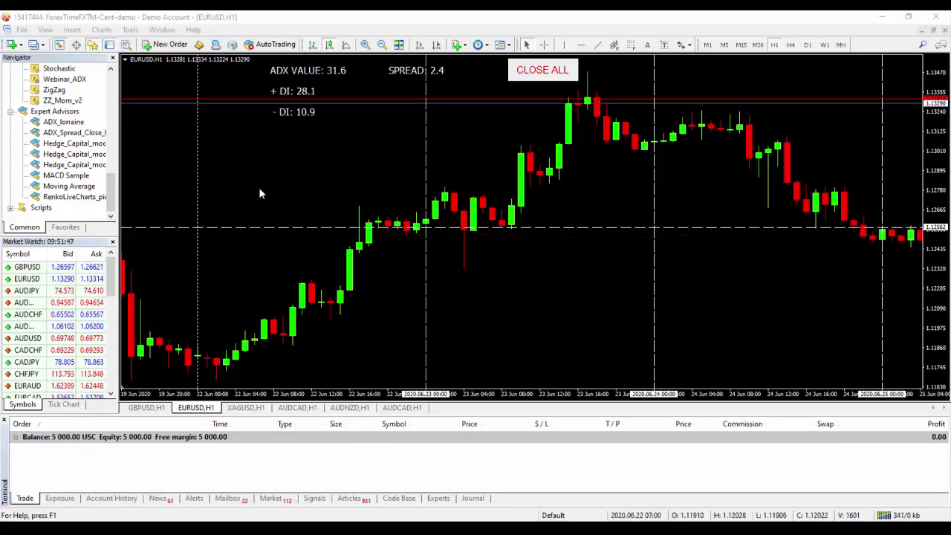
In MetaTrader 4, close the EURUSD, GBPUSD and XAGUSD H1 charts
right_click(203, 407)
click(230, 415)
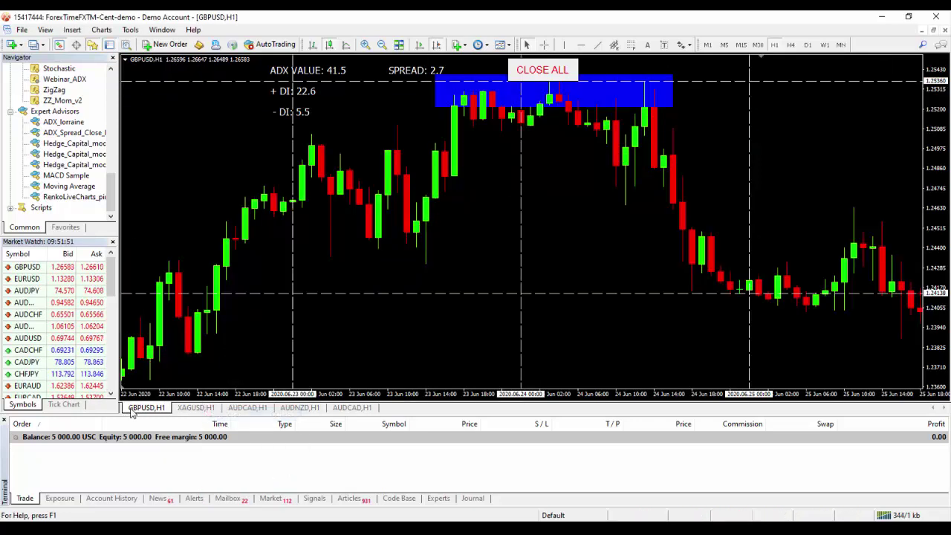
right_click(134, 408)
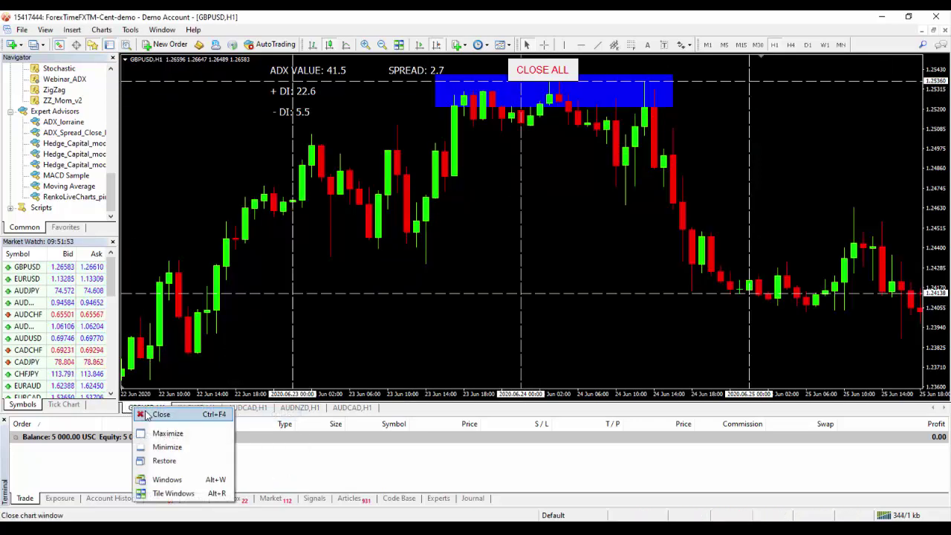
click(142, 414)
right_click(156, 410)
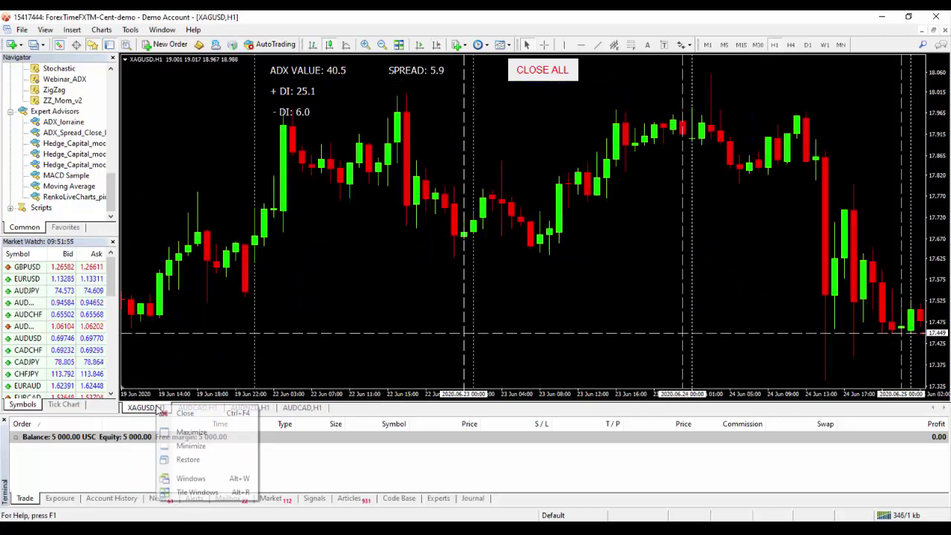
click(175, 414)
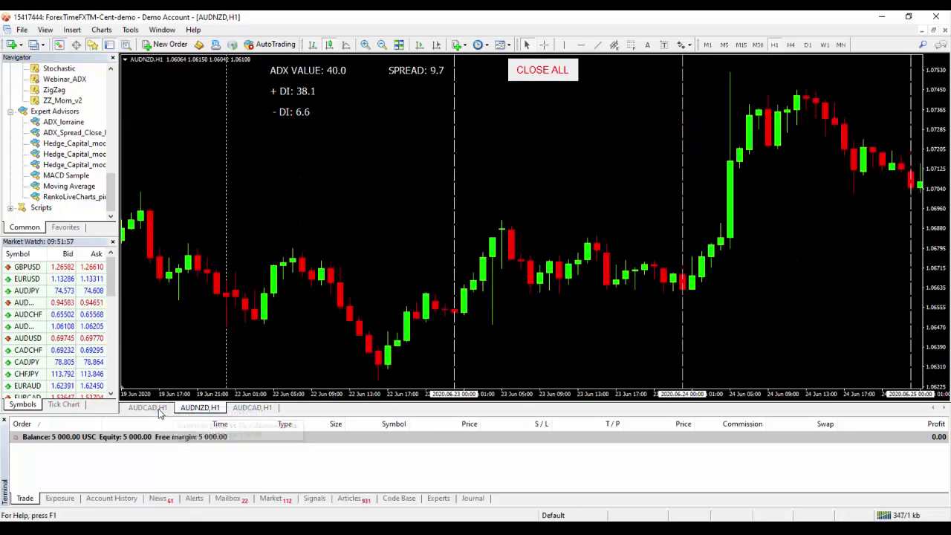
Close the AUDNZD chart and both AUDCAD H1 charts so that the workspace is empty
click(158, 408)
right_click(159, 408)
click(178, 418)
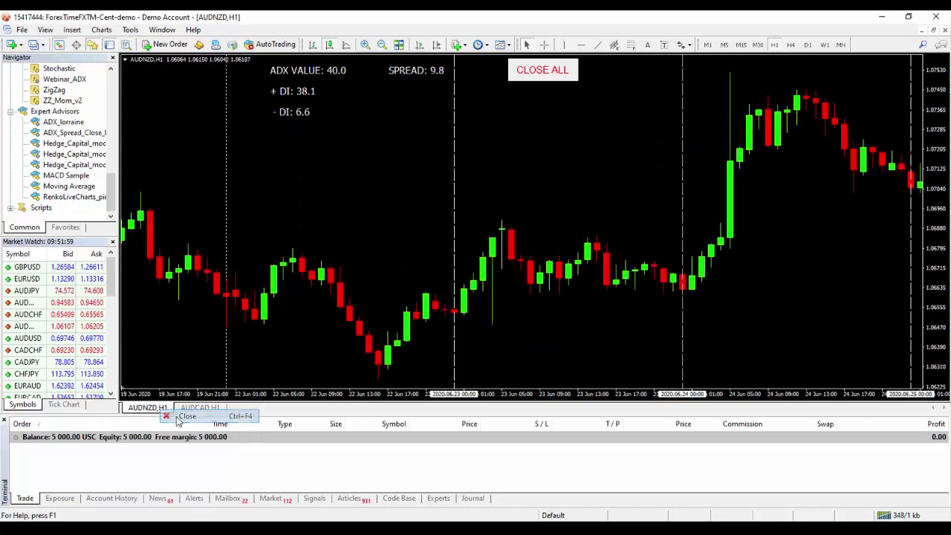
right_click(152, 408)
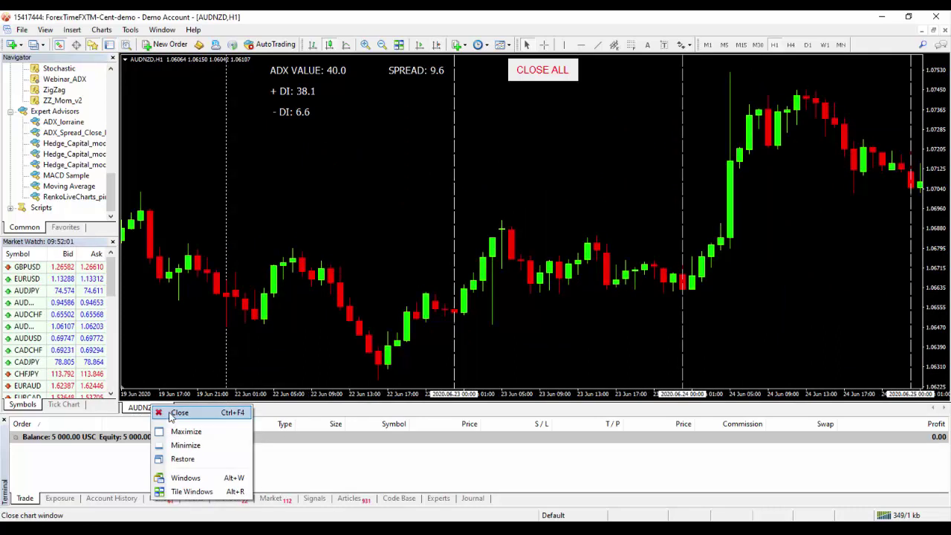
click(179, 413)
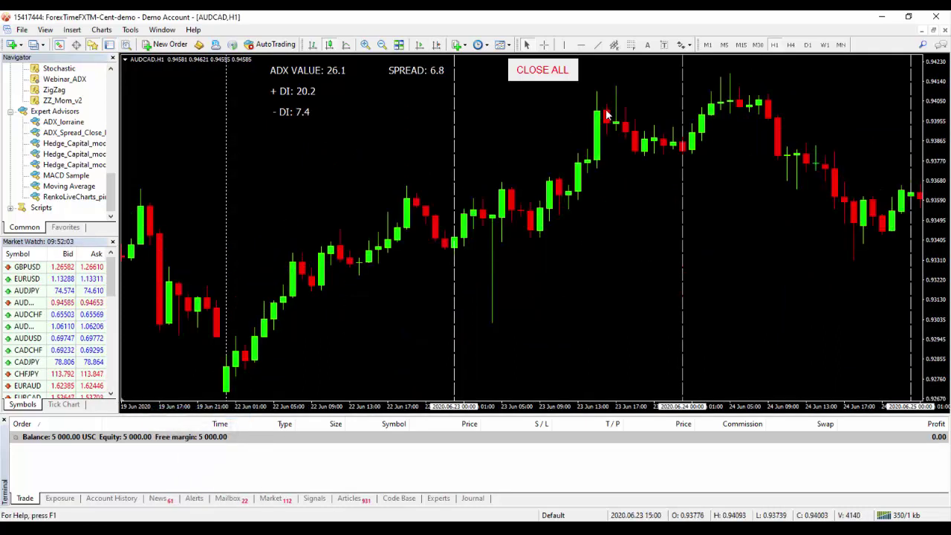
click(399, 46)
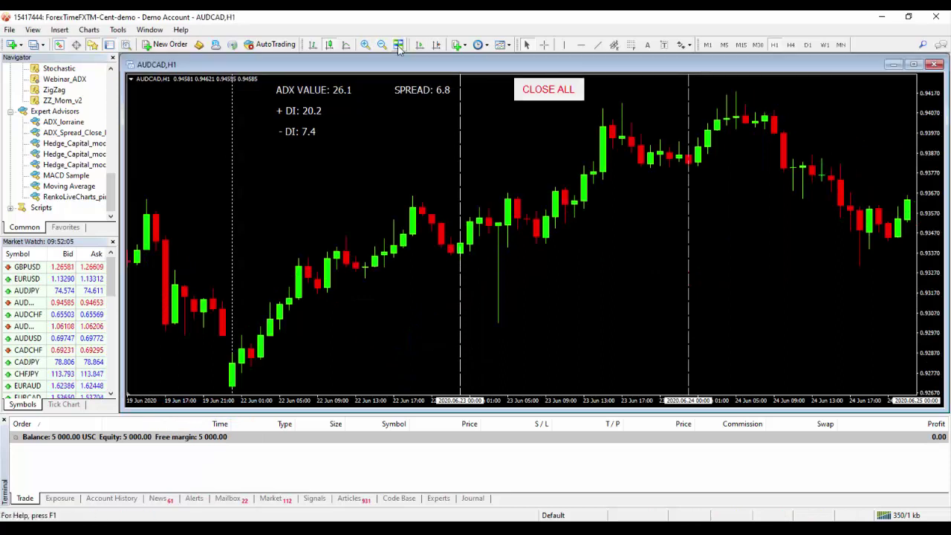
click(935, 64)
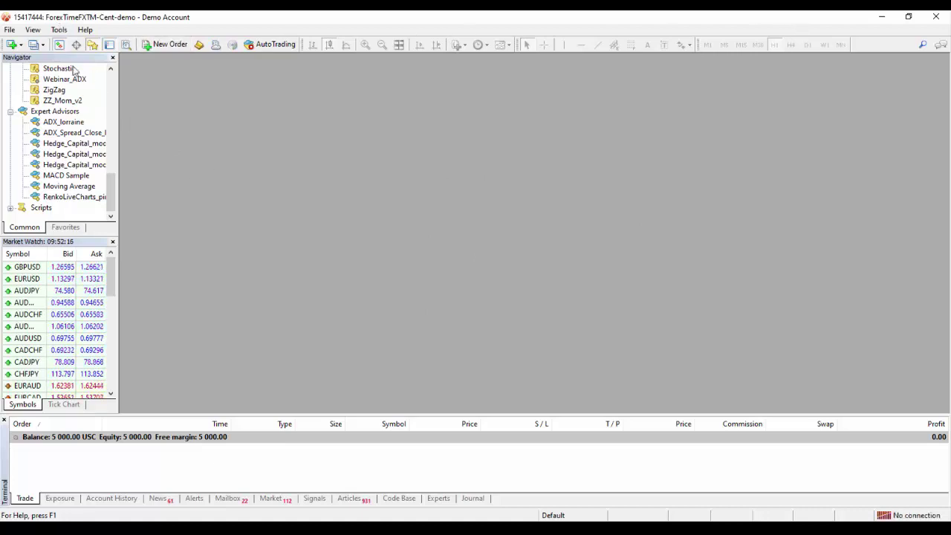
Return to the desktop and review the ADX, GBP-USD, Hedge_PRO and RenkoLive_BOX files in the Madam folder
click(881, 16)
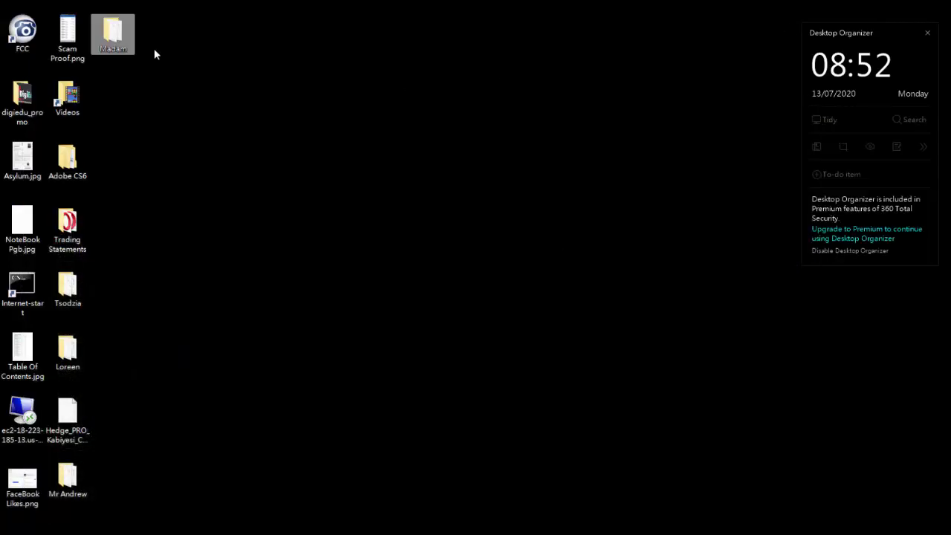
double_click(116, 36)
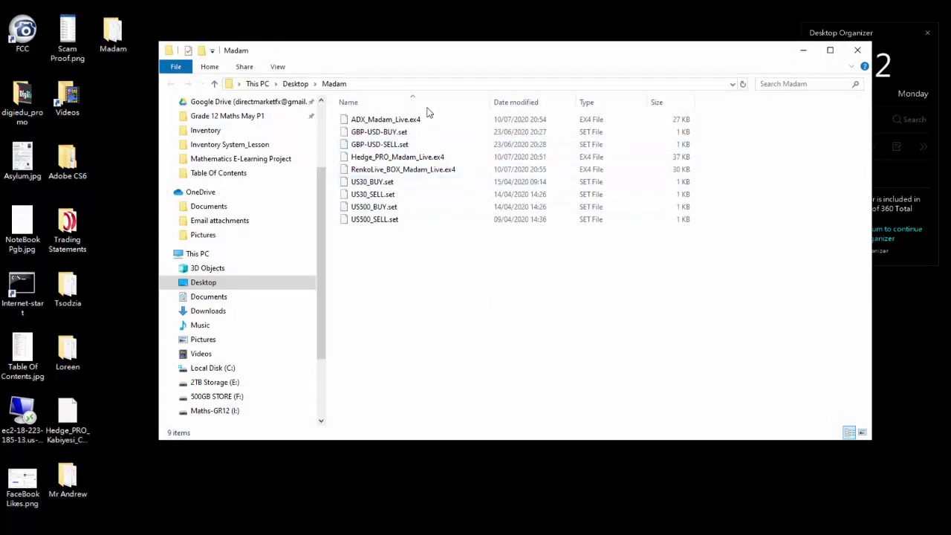
click(386, 123)
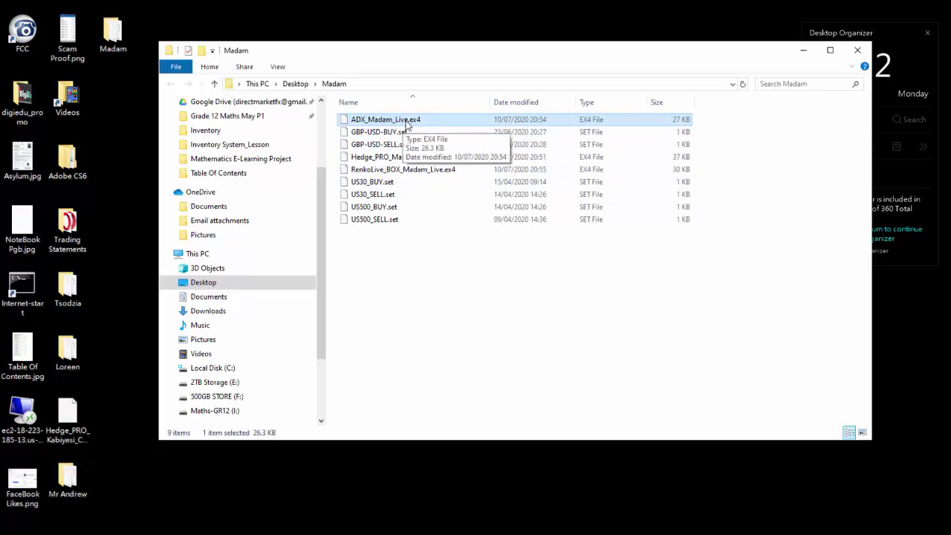
click(394, 133)
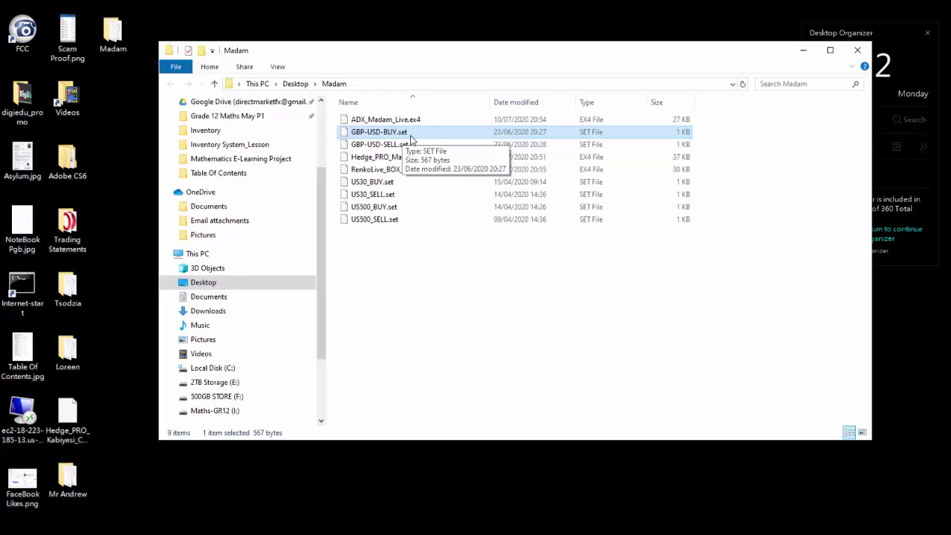
click(386, 159)
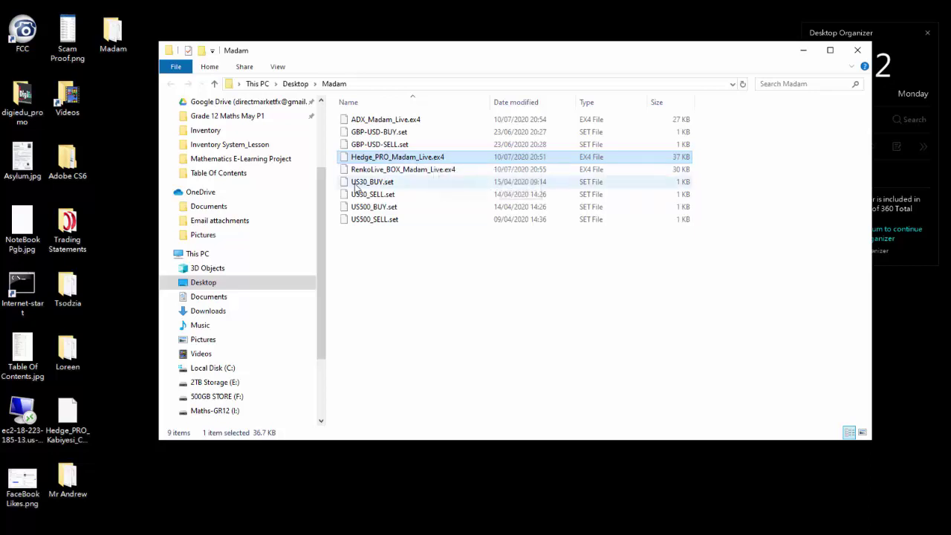
click(373, 171)
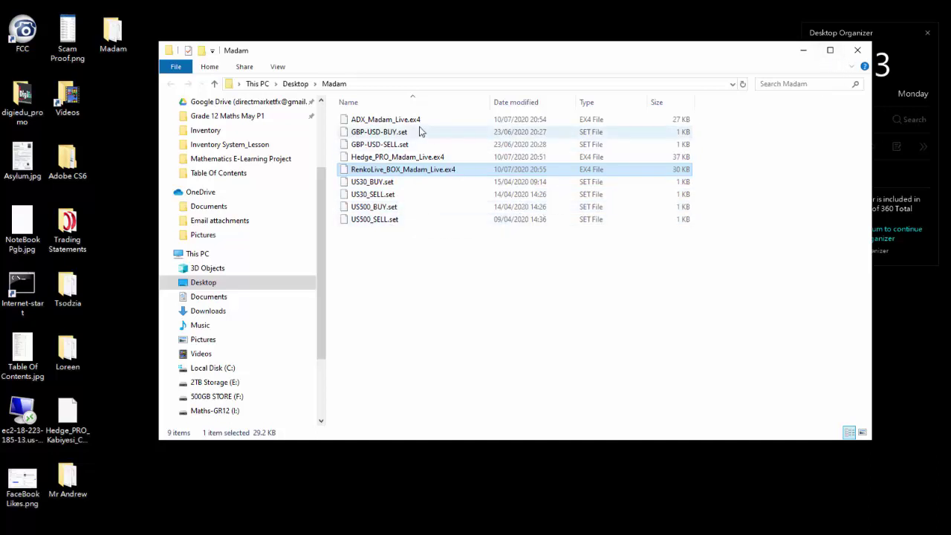
click(857, 57)
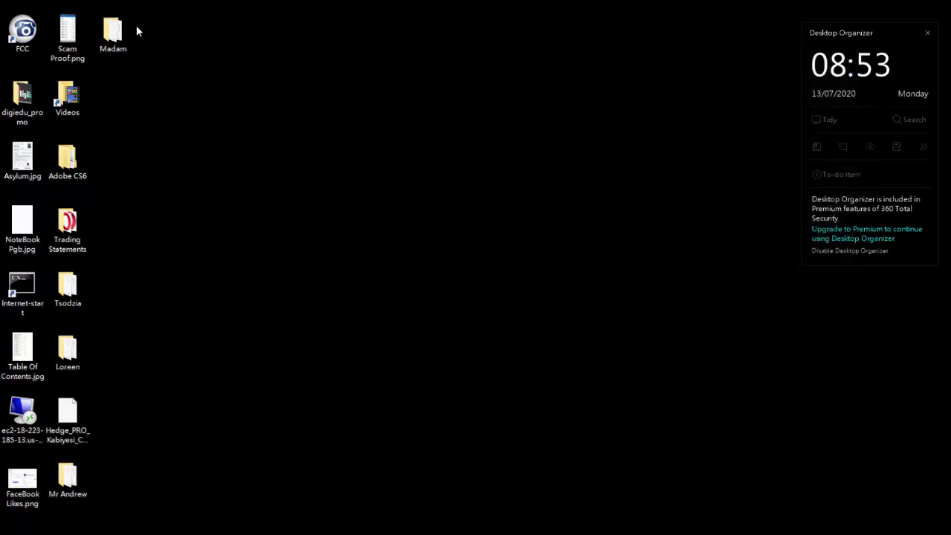
Reopen the Madam folder, switch to MetaTrader 4, open MQL4 in the terminal's data folder and select the Presets folder
double_click(113, 33)
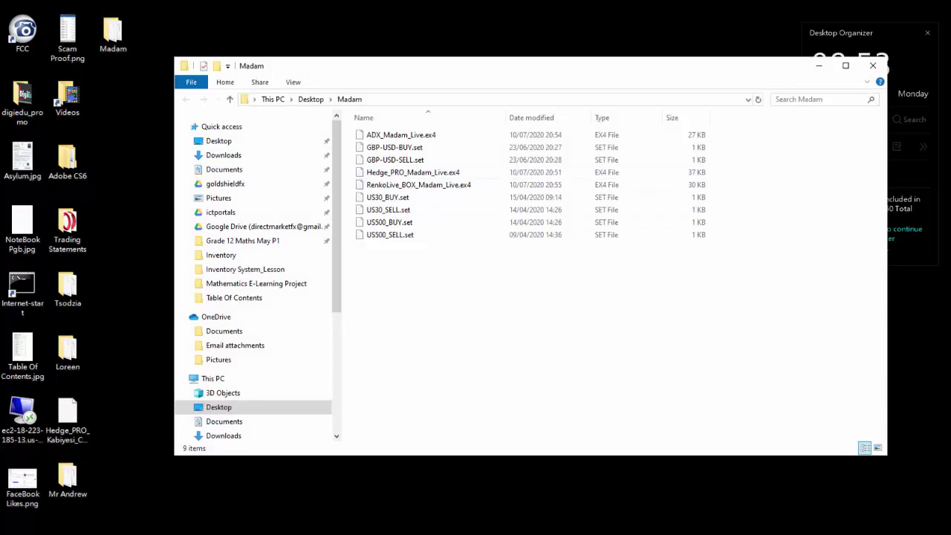
key(alt+Tab)
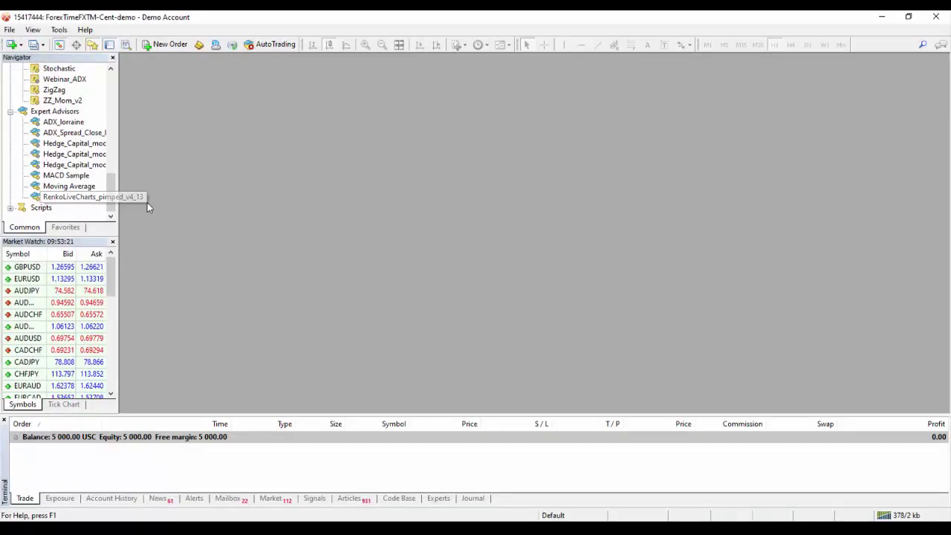
click(10, 32)
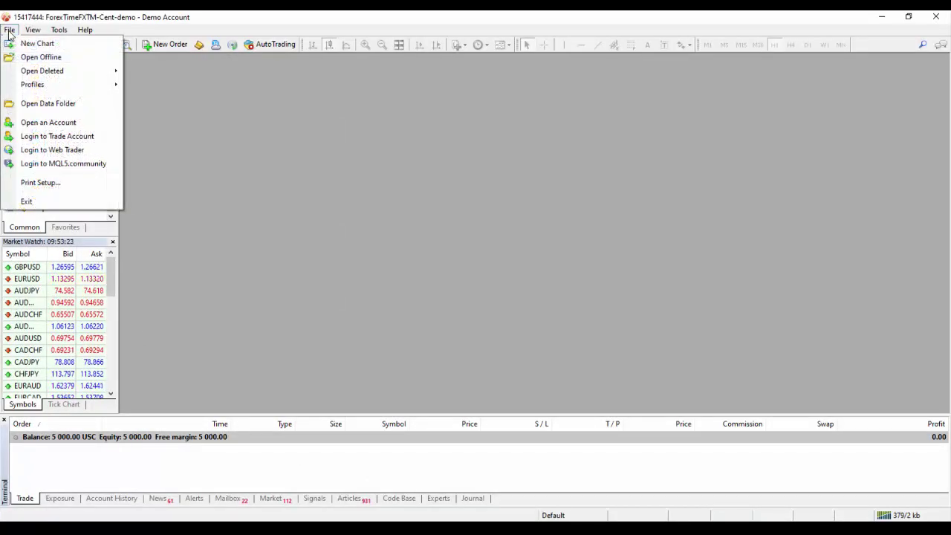
click(51, 104)
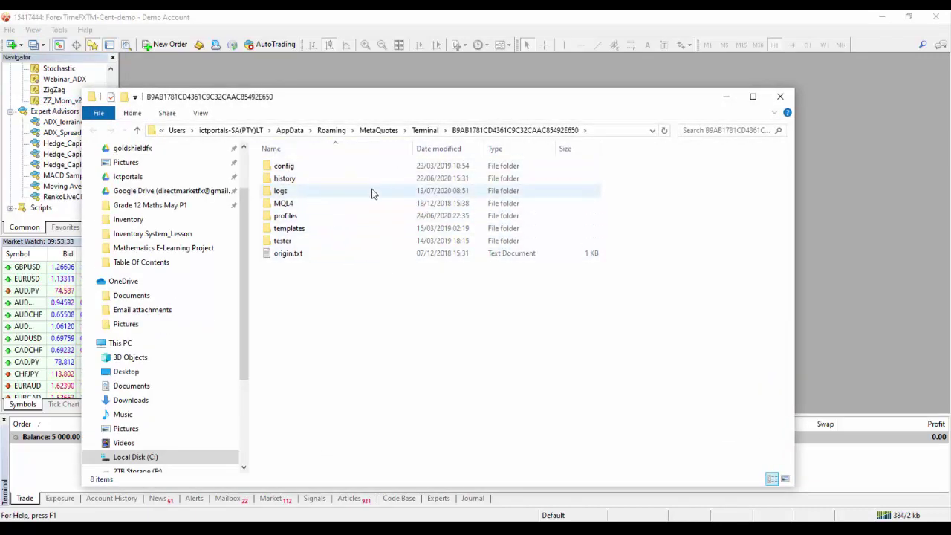
double_click(285, 204)
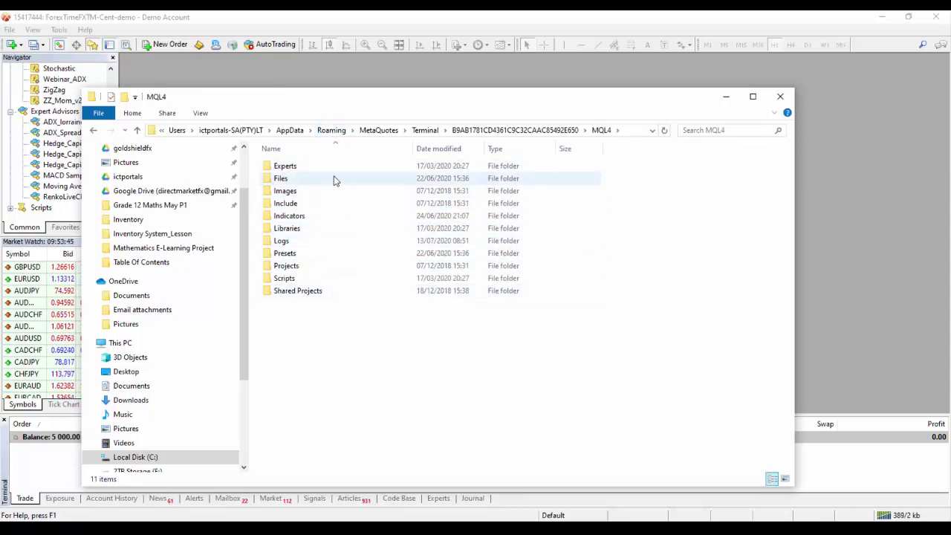
mouse_move(332, 174)
click(303, 257)
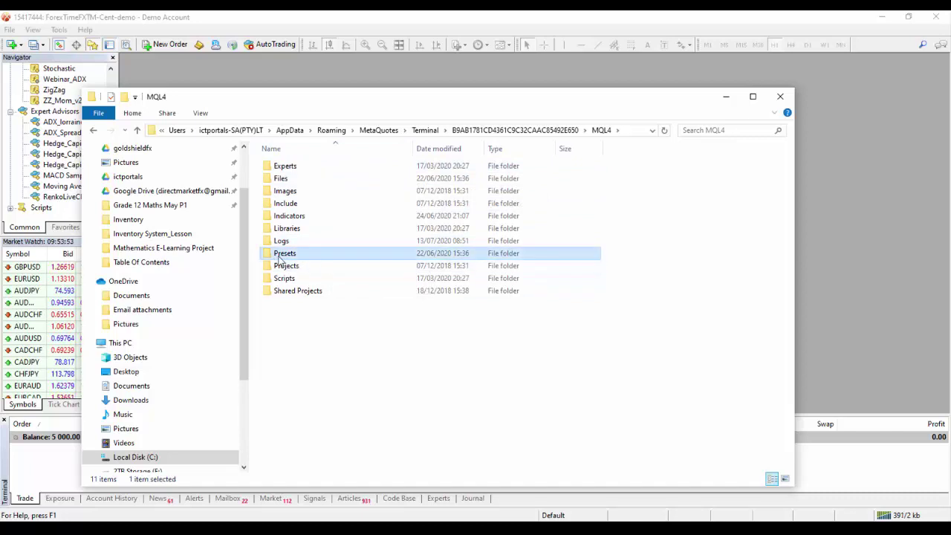
Open the Experts folder inside the terminal's MQL4 folder
click(282, 218)
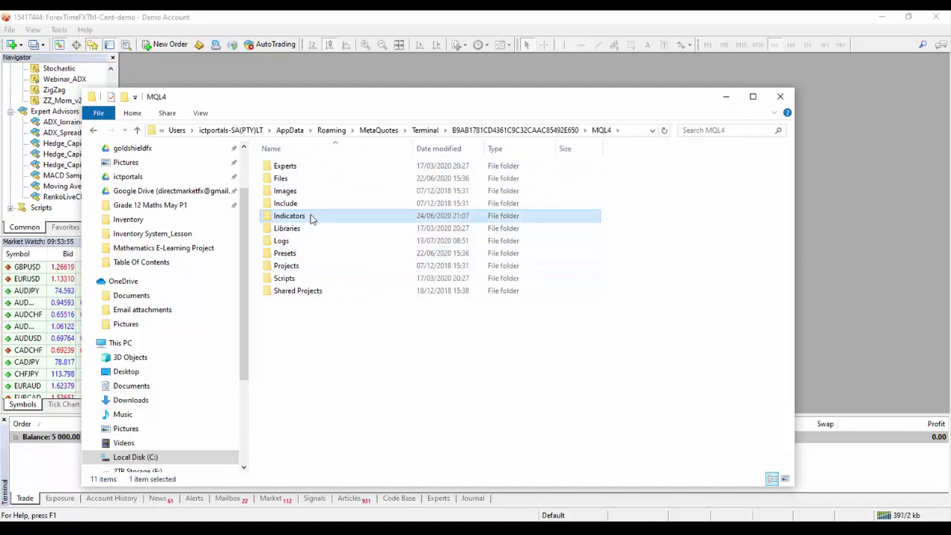
click(287, 168)
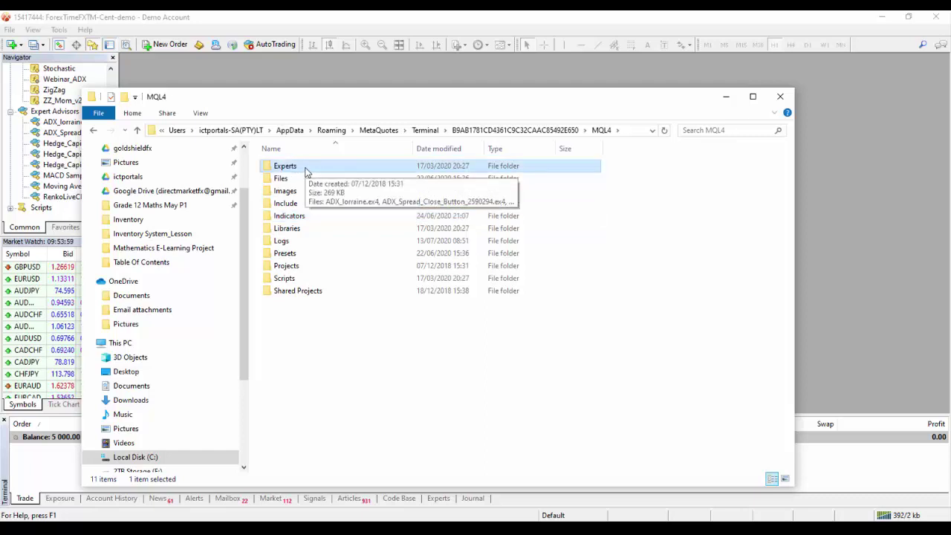
double_click(306, 171)
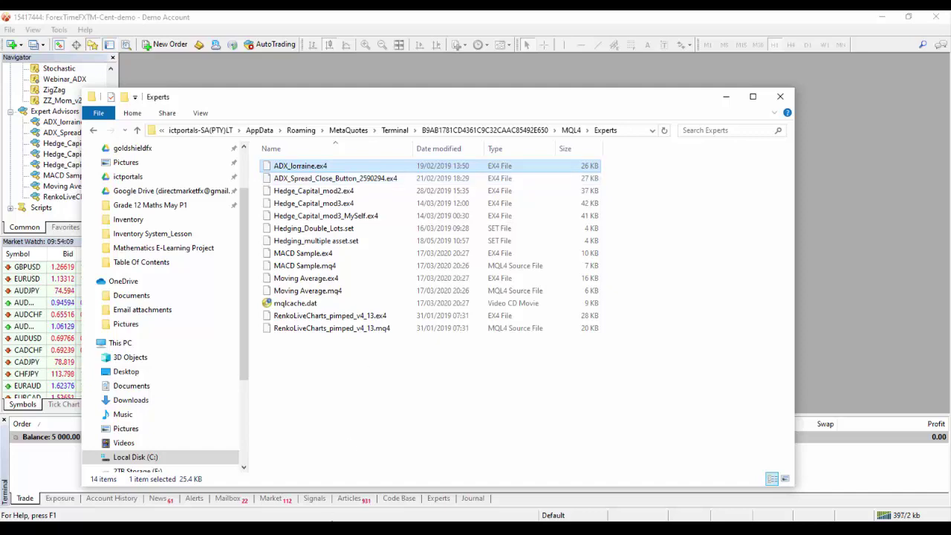
Copy Hedge_PRO_Madam_Live.ex4 from the Madam folder into the MQL4 Experts folder and select the pasted file
click(334, 527)
click(321, 512)
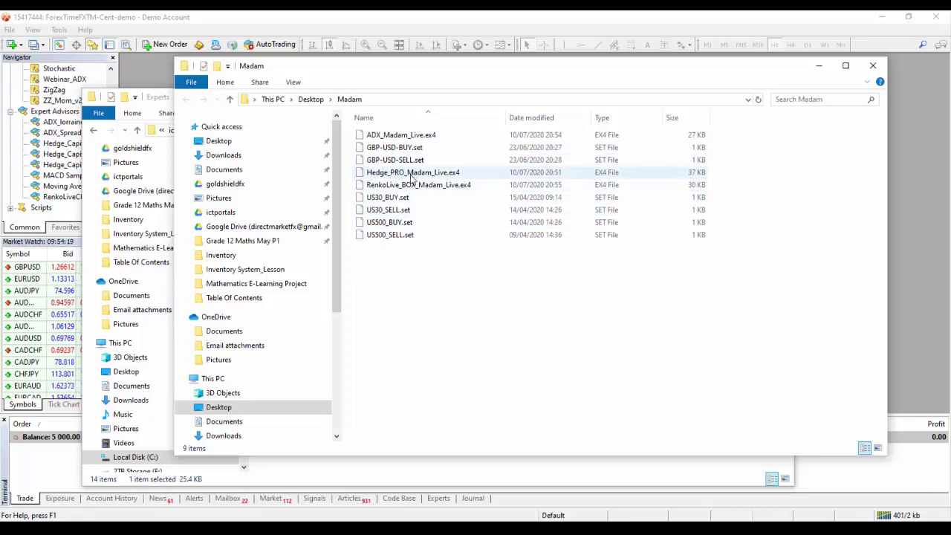
click(402, 176)
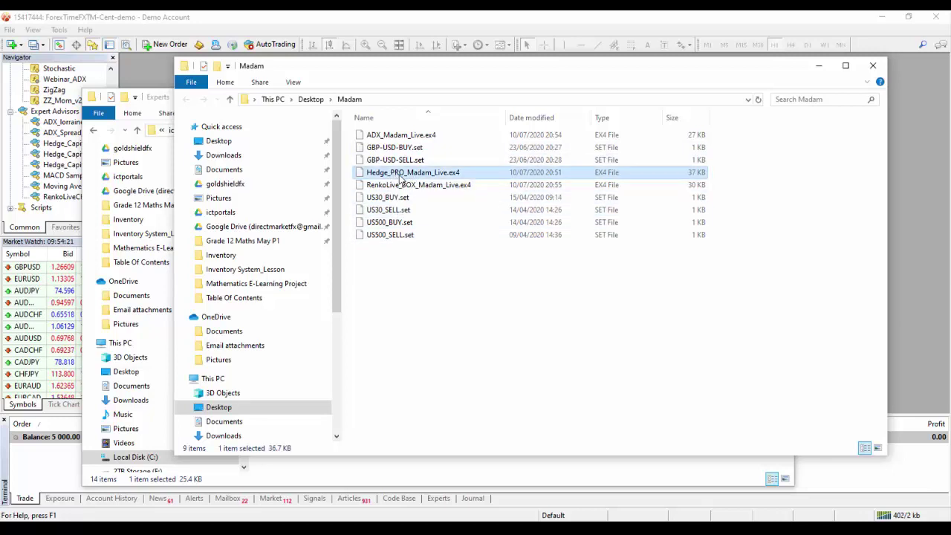
right_click(400, 176)
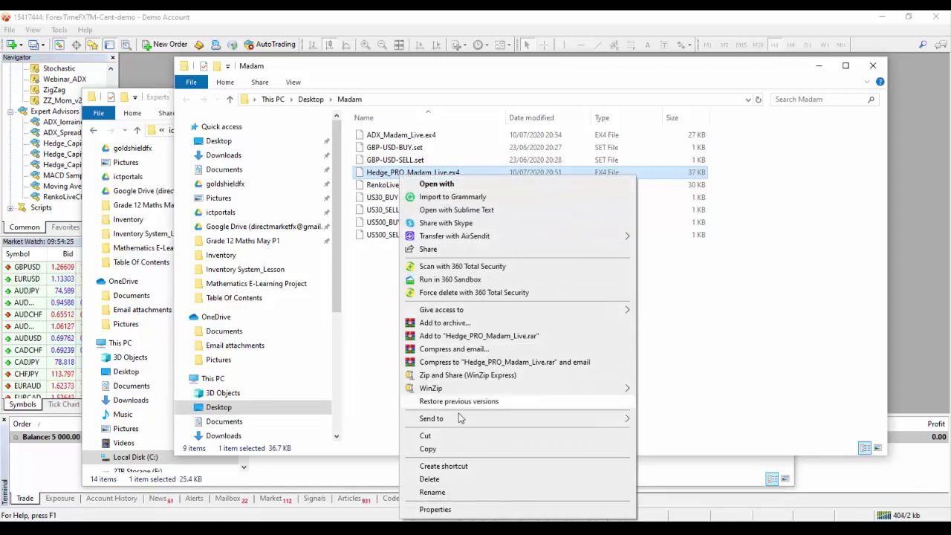
click(429, 450)
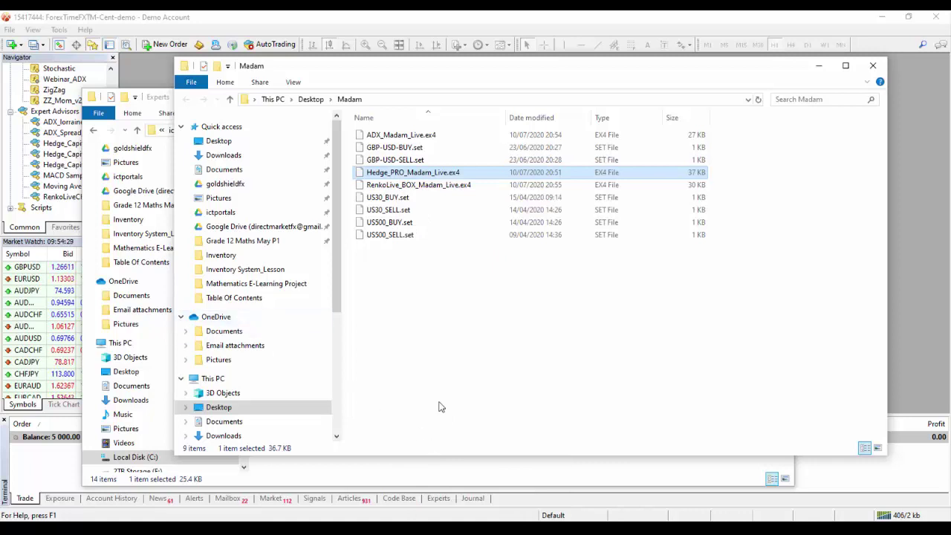
click(470, 478)
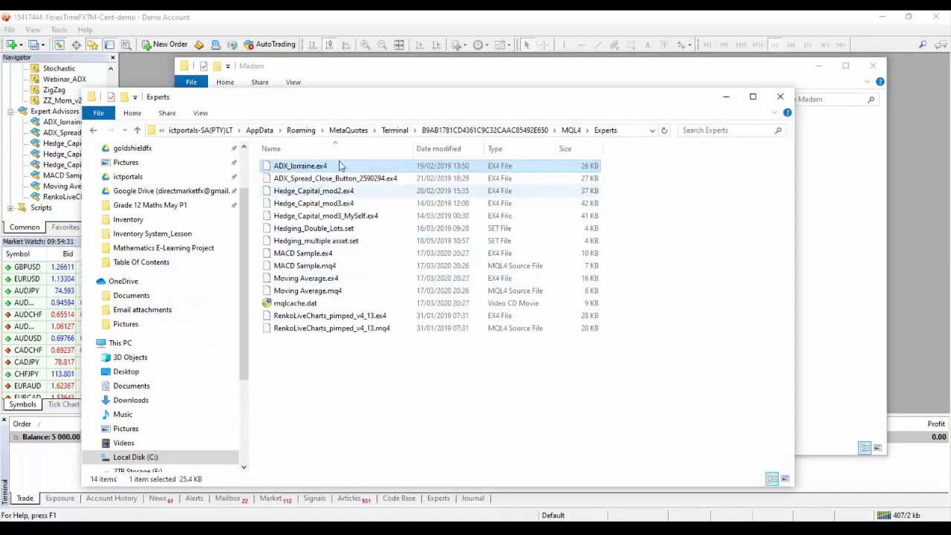
right_click(696, 269)
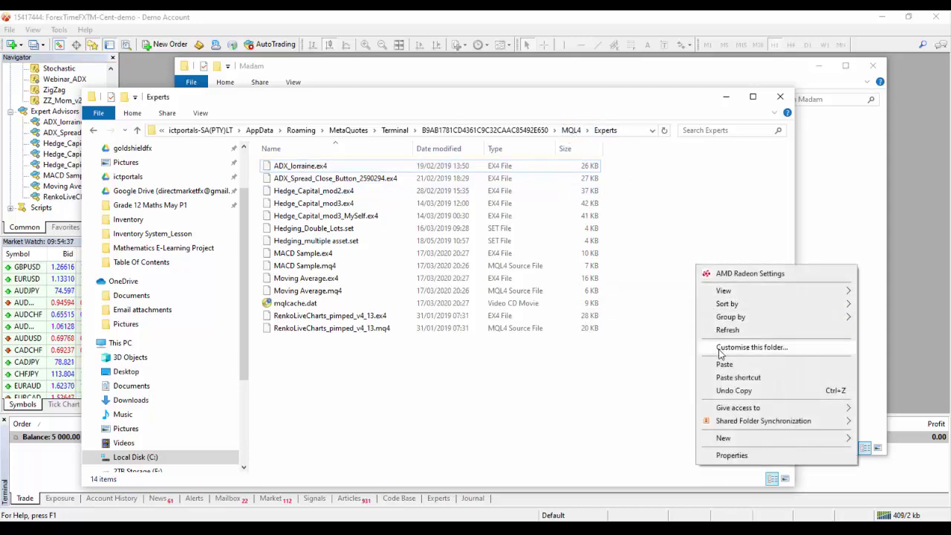
click(722, 365)
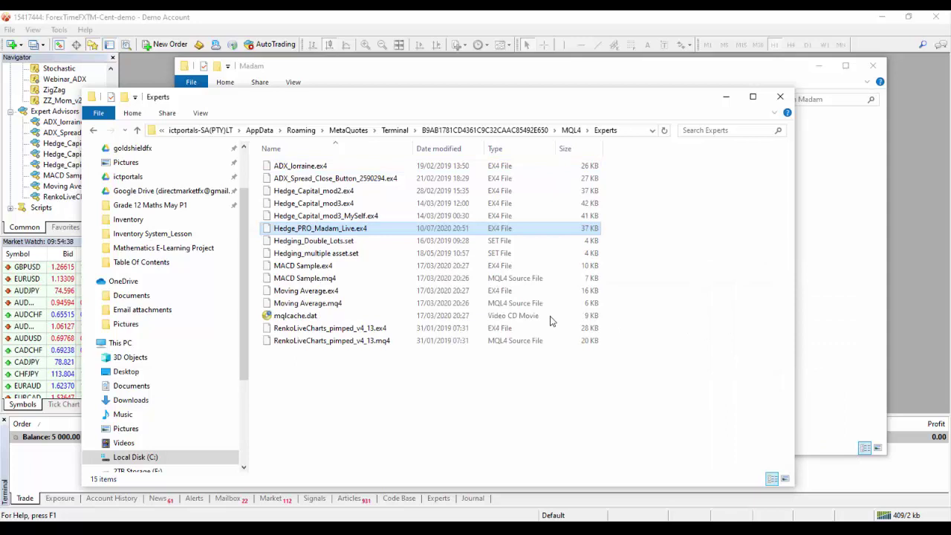
click(293, 231)
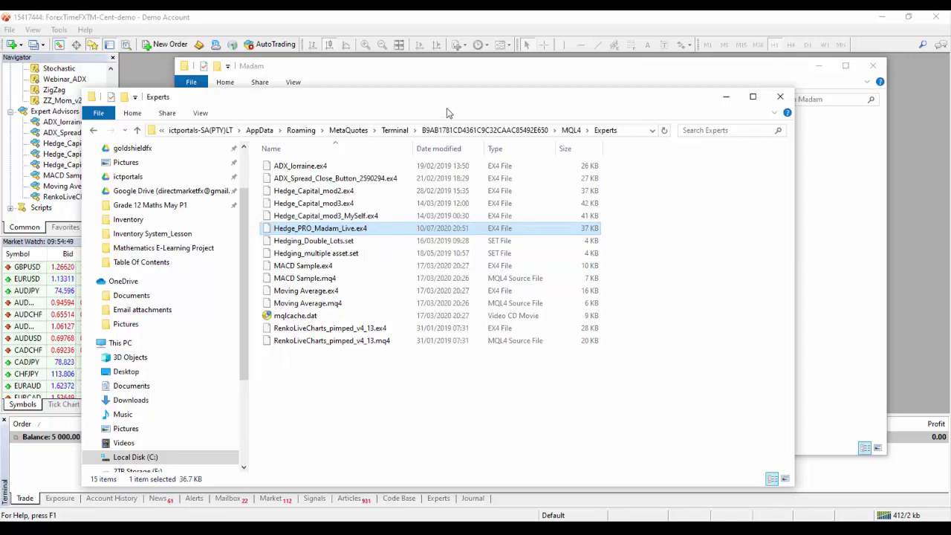
Return to the MQL4 folder and open its Indicators folder
click(568, 133)
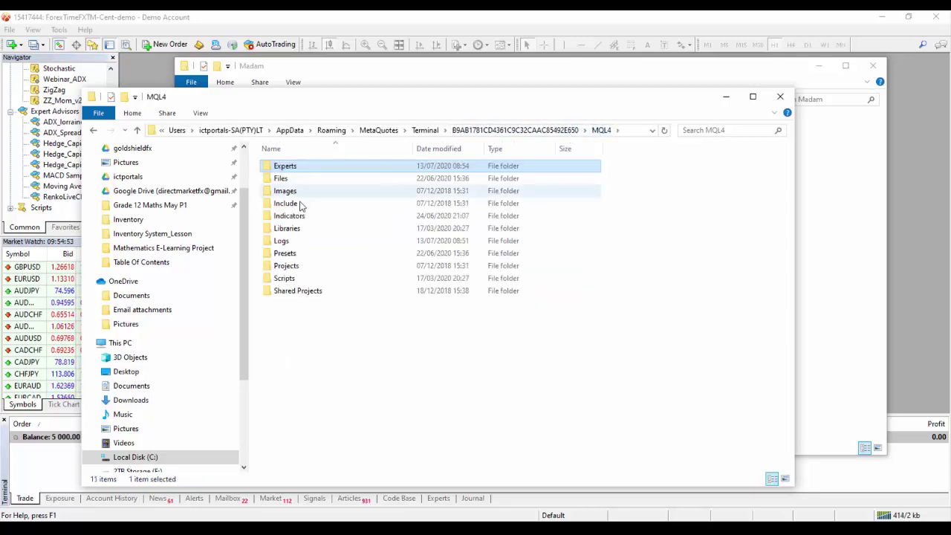
click(296, 218)
double_click(295, 216)
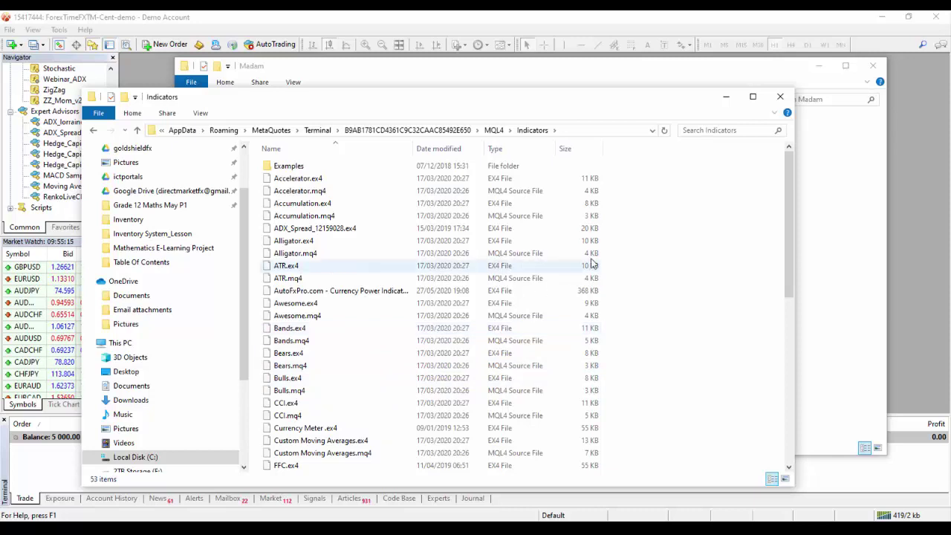
Copy ADX_Madam_Live.ex4 from the Madam folder into the Indicators folder and locate the pasted file in the list
click(854, 251)
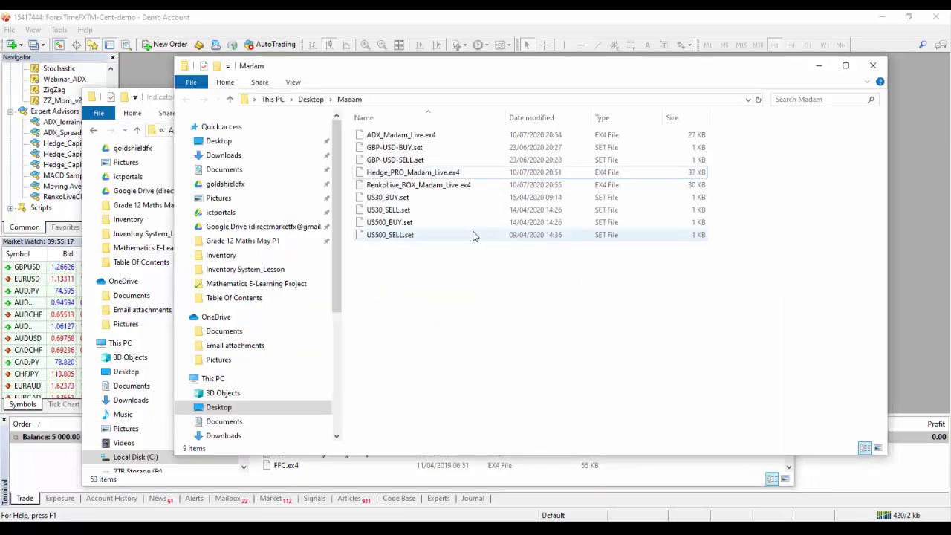
click(396, 138)
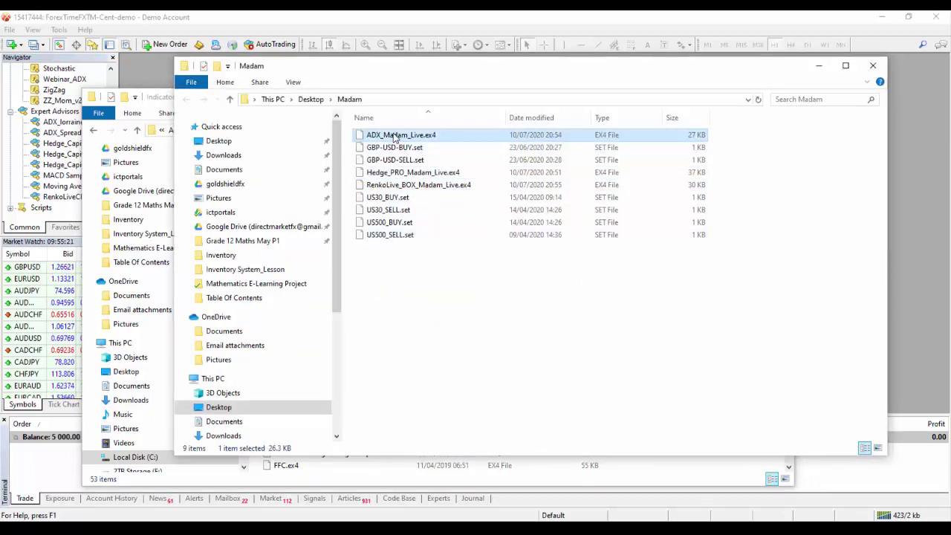
right_click(394, 133)
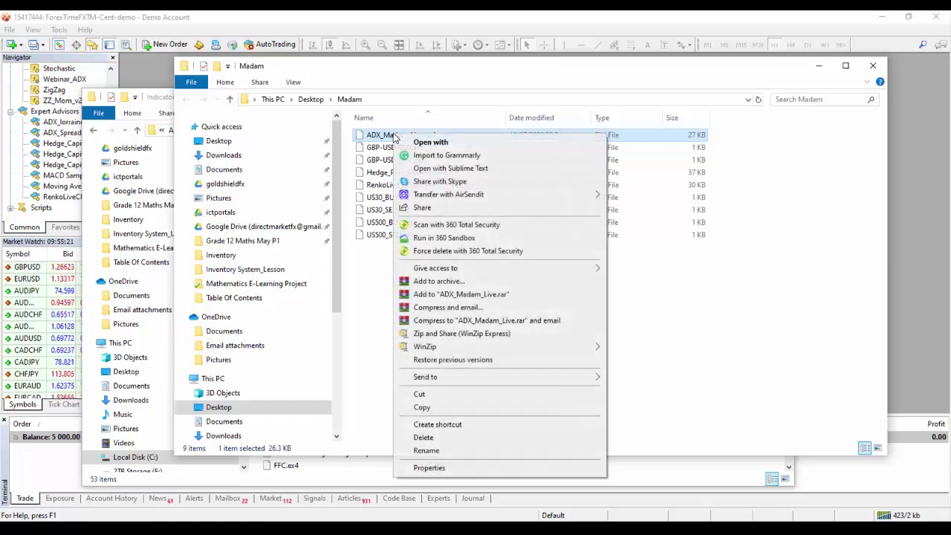
click(418, 408)
click(354, 466)
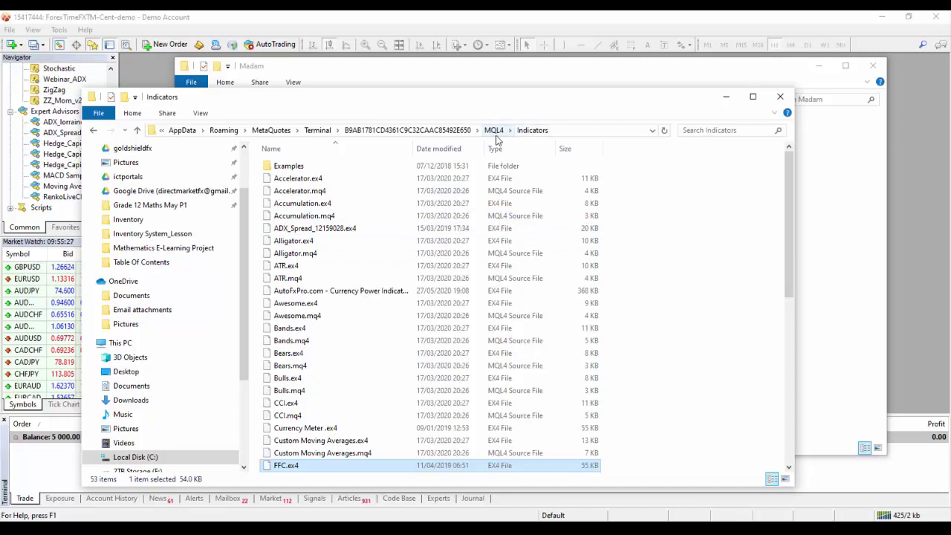
click(678, 257)
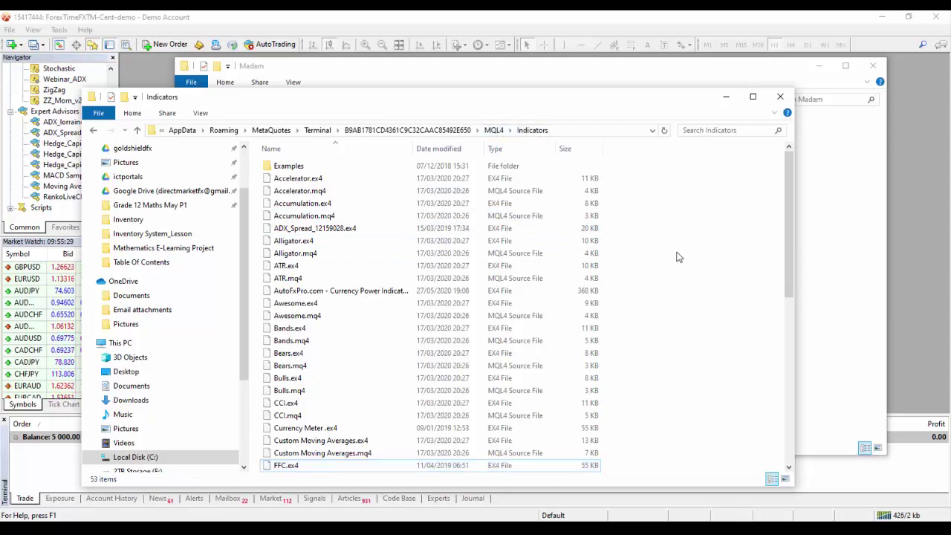
key(ctrl+v)
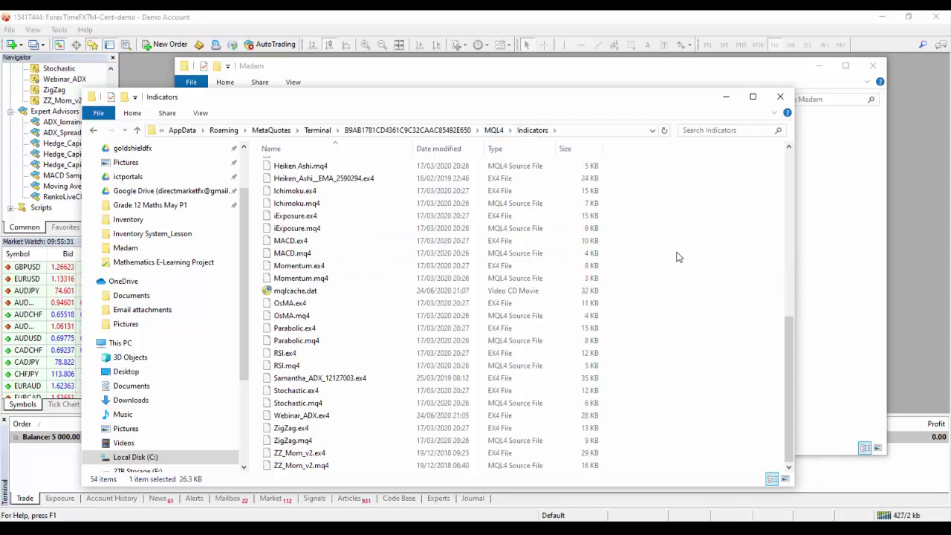
drag(787, 366, 802, 204)
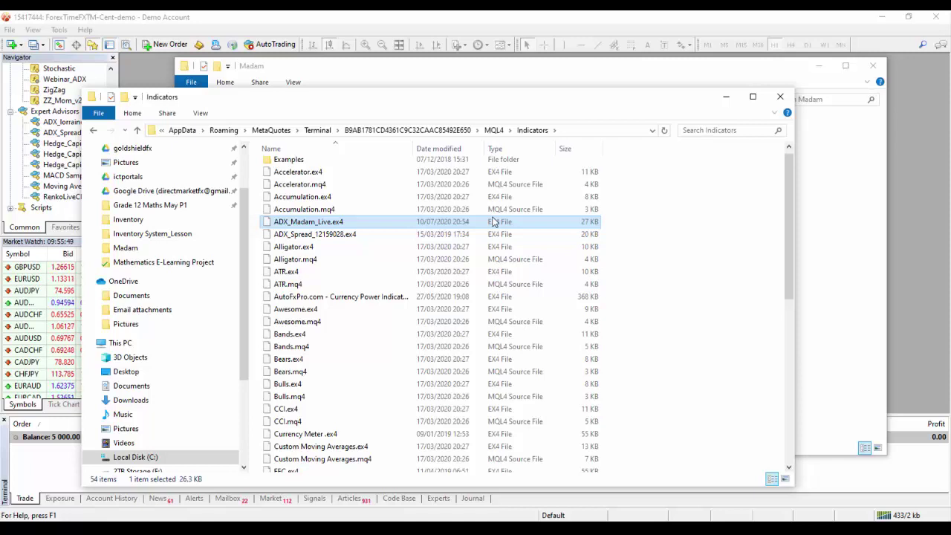
Open the MQL4 Presets folder and copy the BUY and SELL .set files for GBP-USD, US30 and US500 from the Madam folder
click(494, 132)
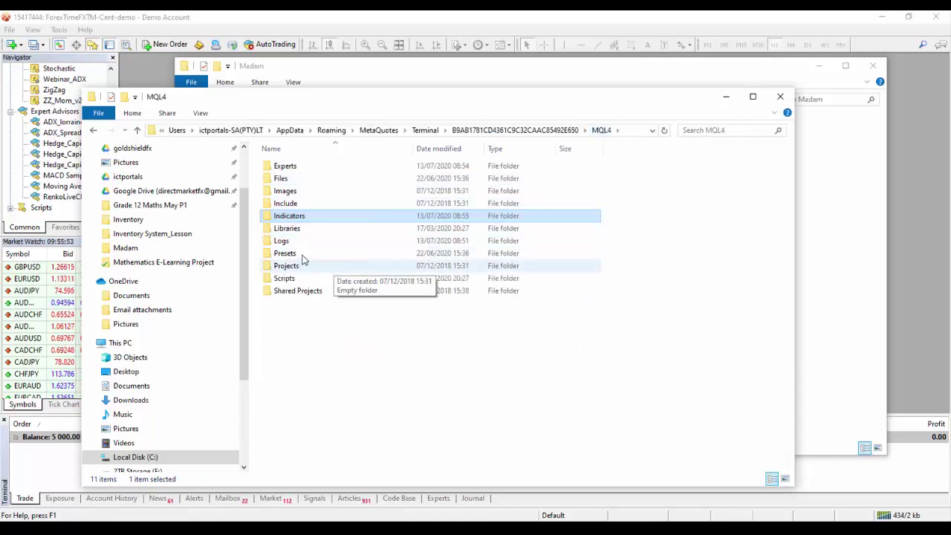
double_click(287, 255)
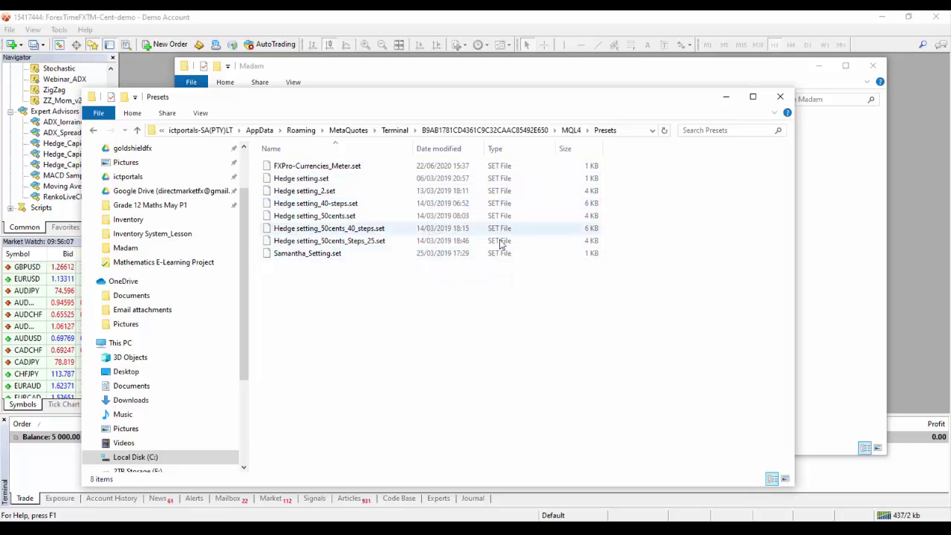
click(418, 81)
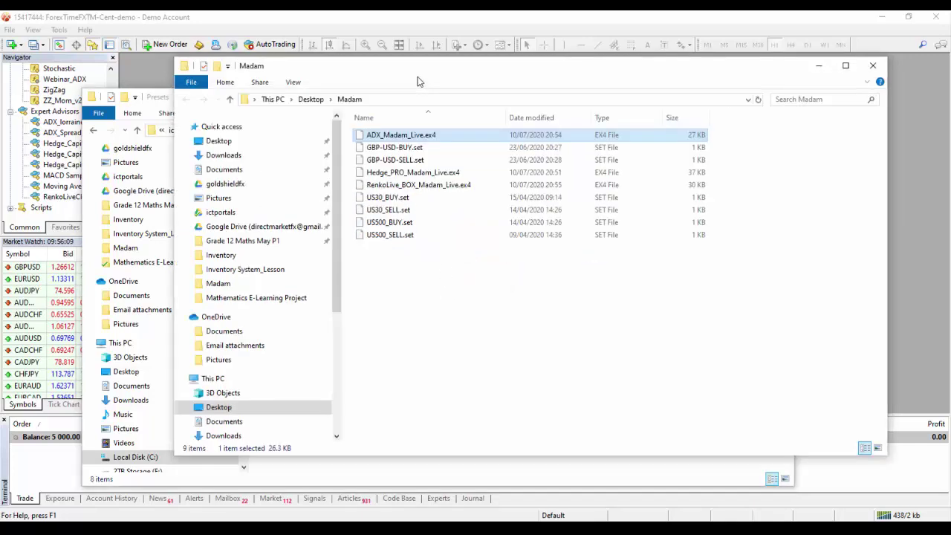
click(378, 149)
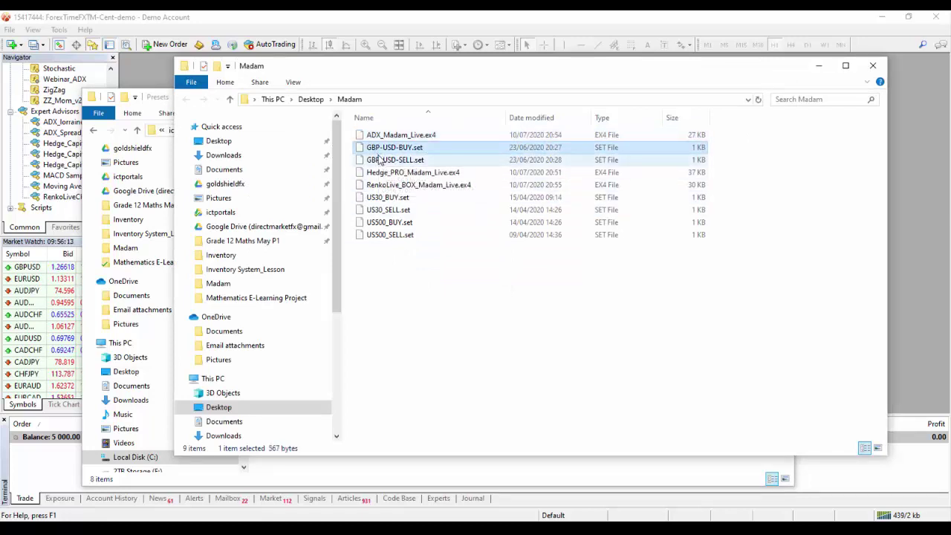
shift+click(381, 162)
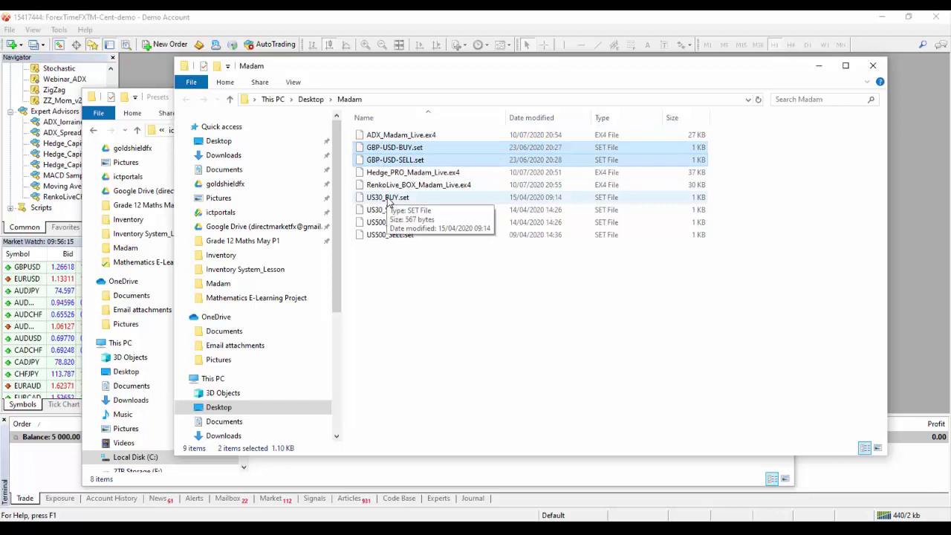
ctrl+click(387, 198)
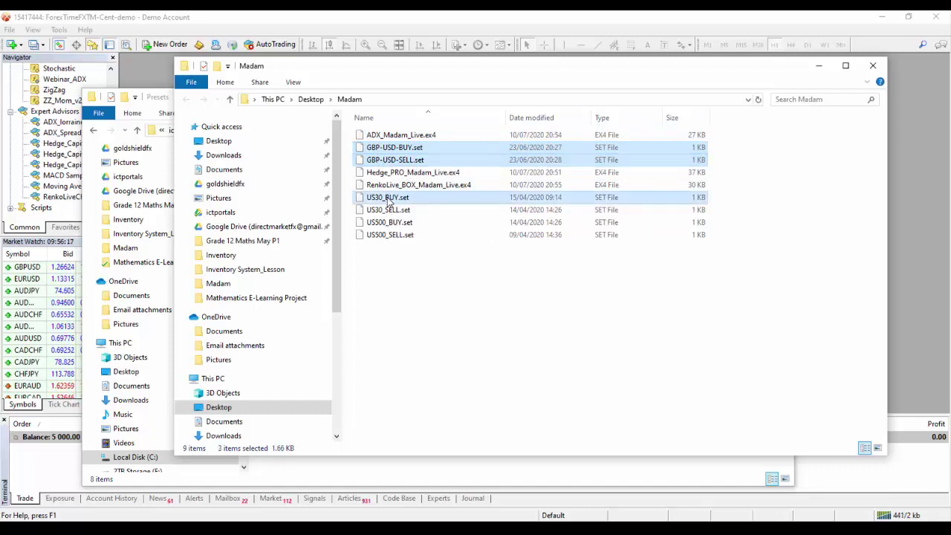
ctrl+click(386, 211)
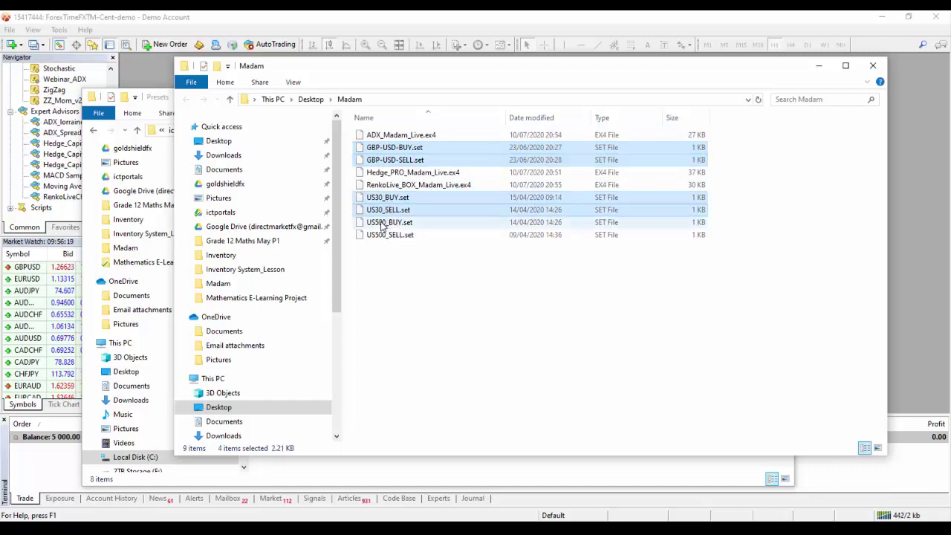
ctrl+click(384, 223)
ctrl+click(382, 234)
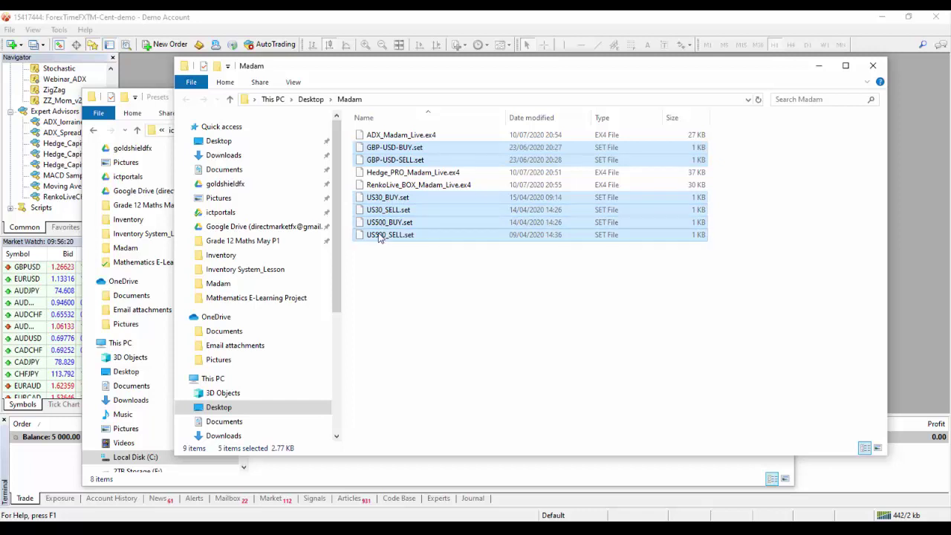
right_click(368, 210)
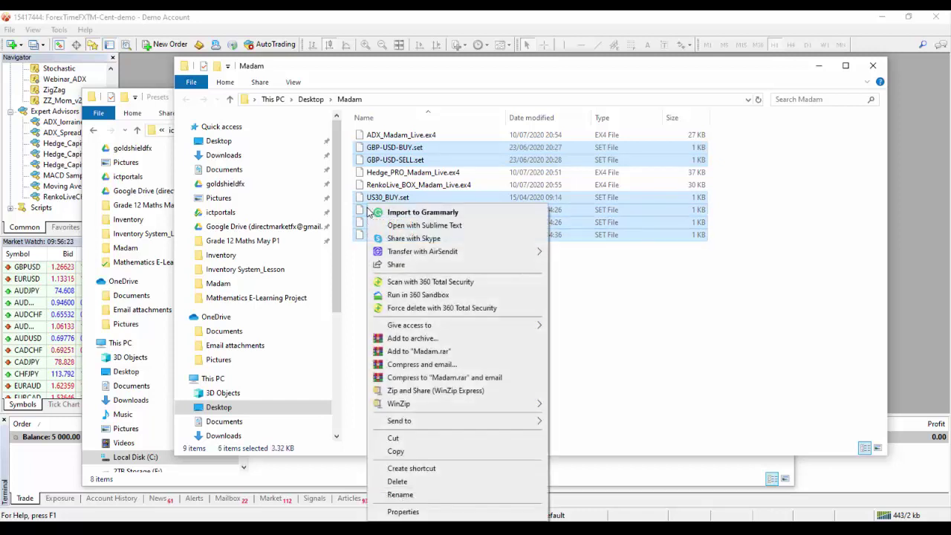
click(417, 453)
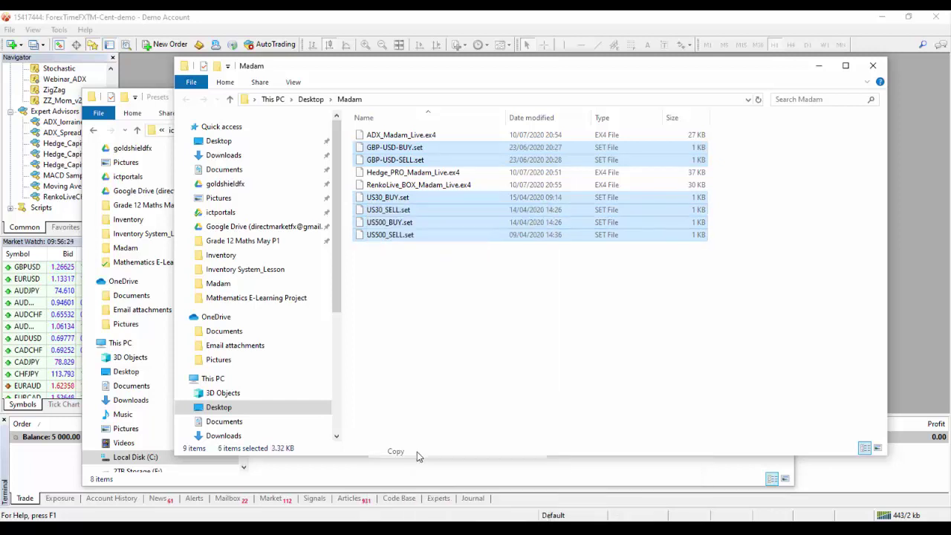
Paste the six copied .set files into the Presets folder and close both the Presets and Madam windows
click(390, 481)
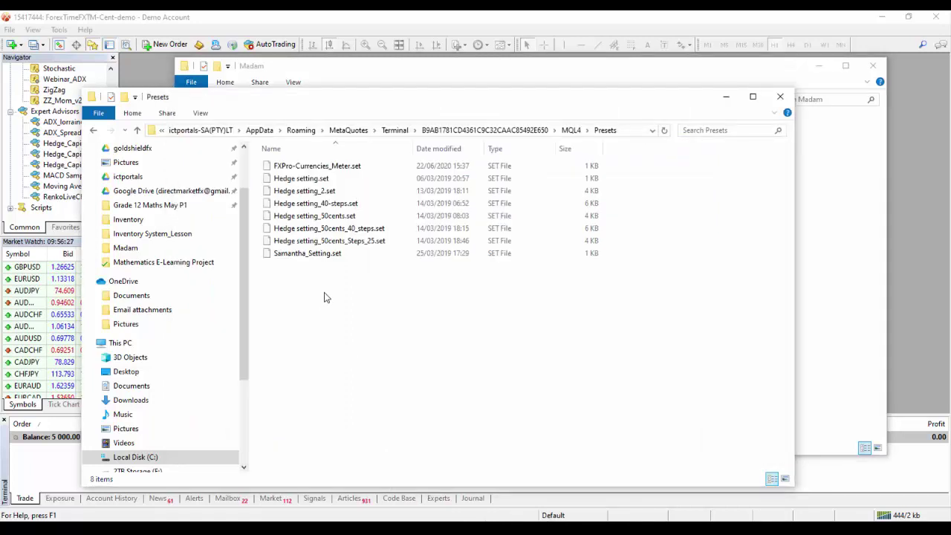
right_click(469, 302)
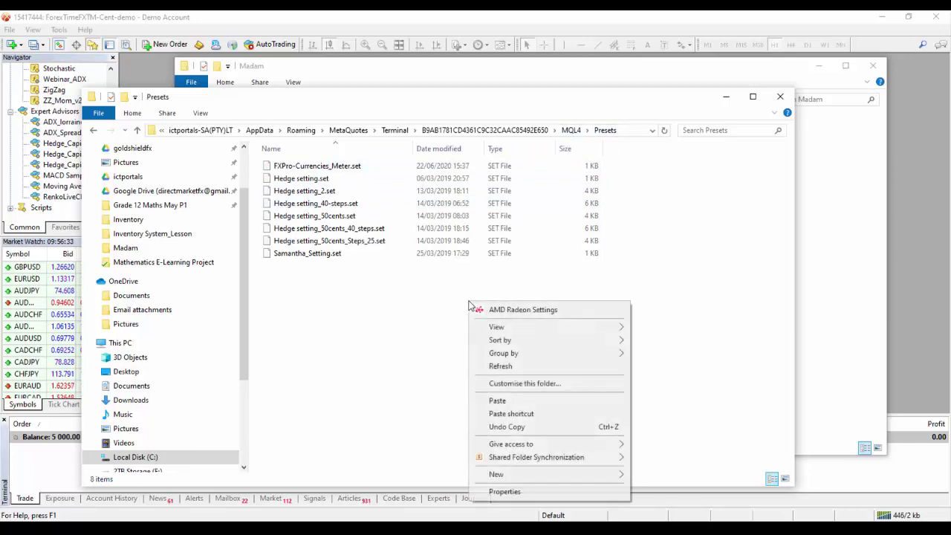
click(496, 402)
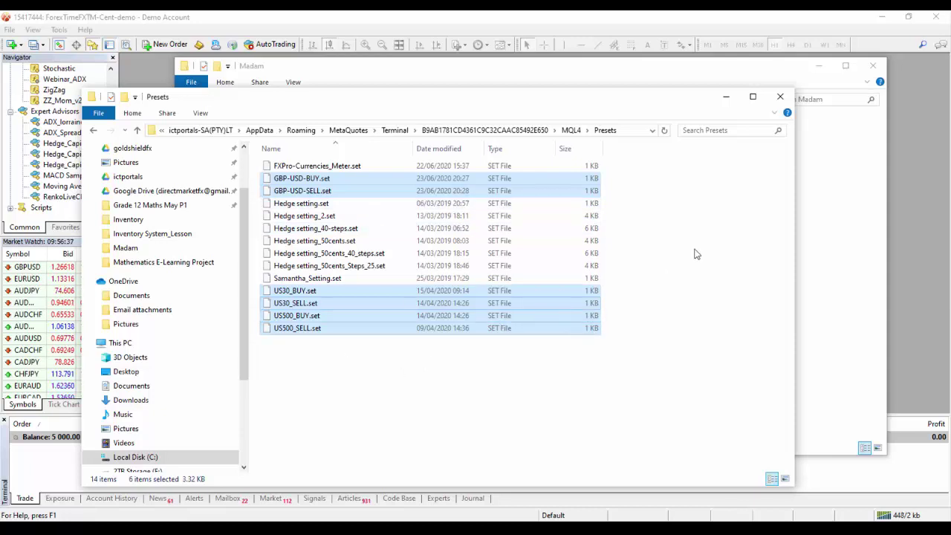
click(780, 98)
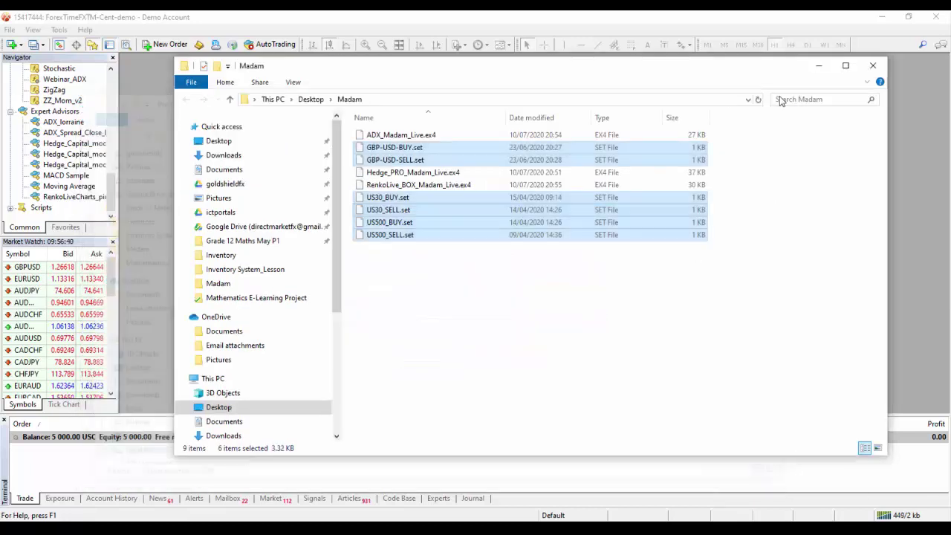
click(875, 66)
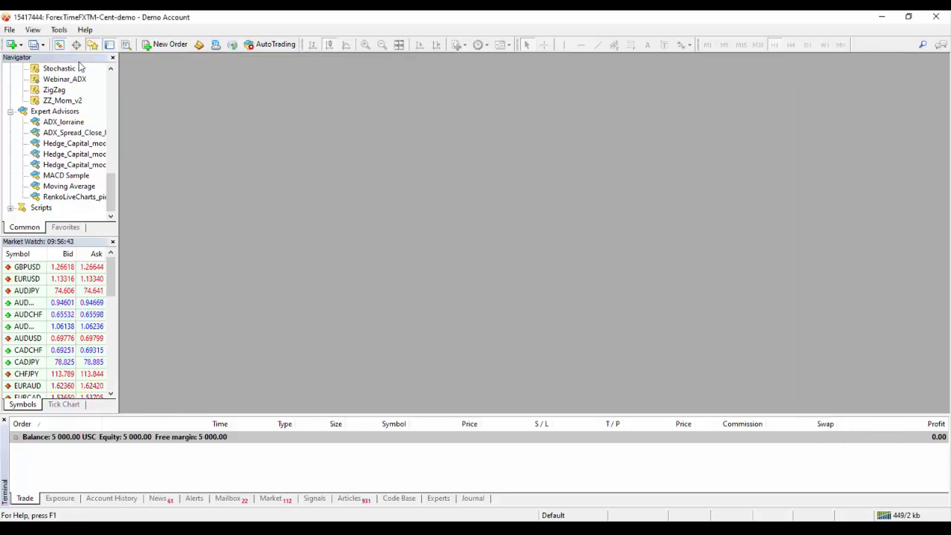
Close the Market Watch, hide and reopen the Navigator, and bring its list of indicators into view
click(112, 242)
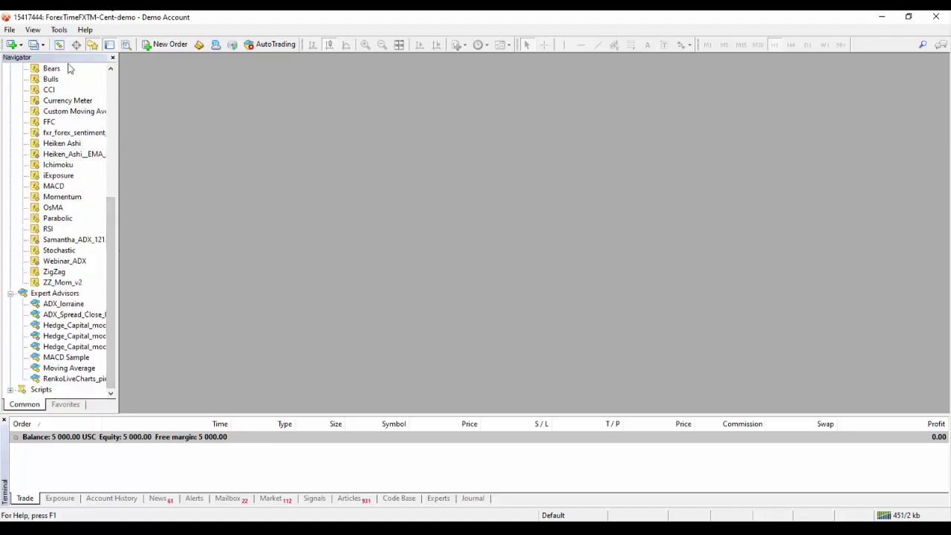
click(112, 58)
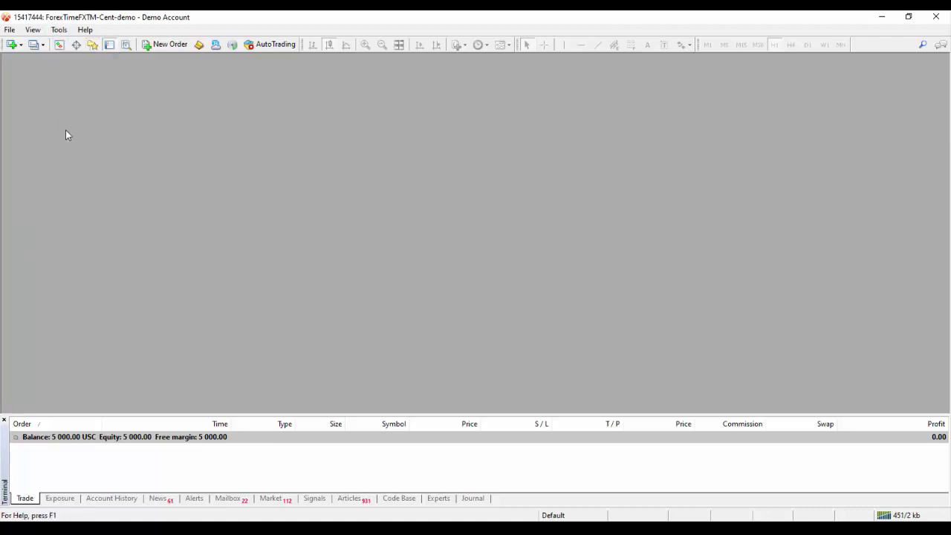
click(92, 46)
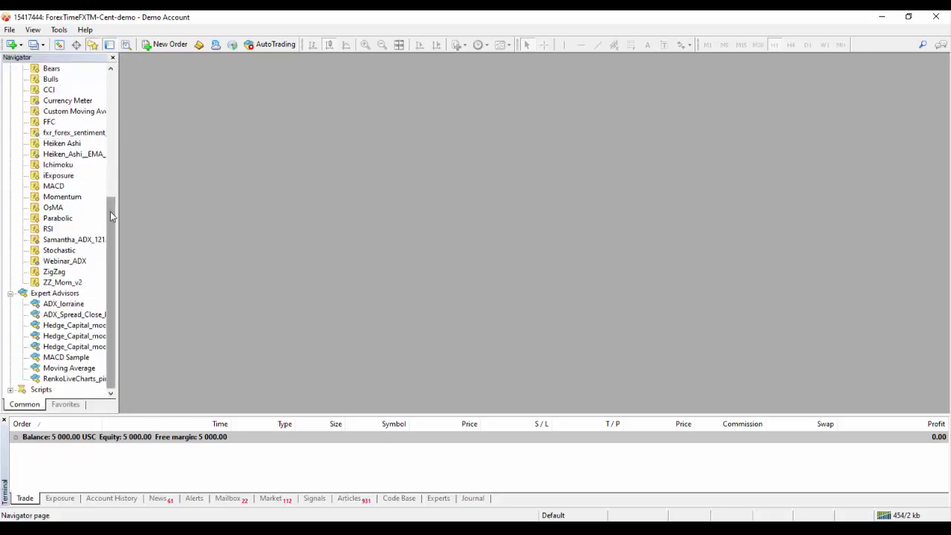
drag(111, 212, 122, 116)
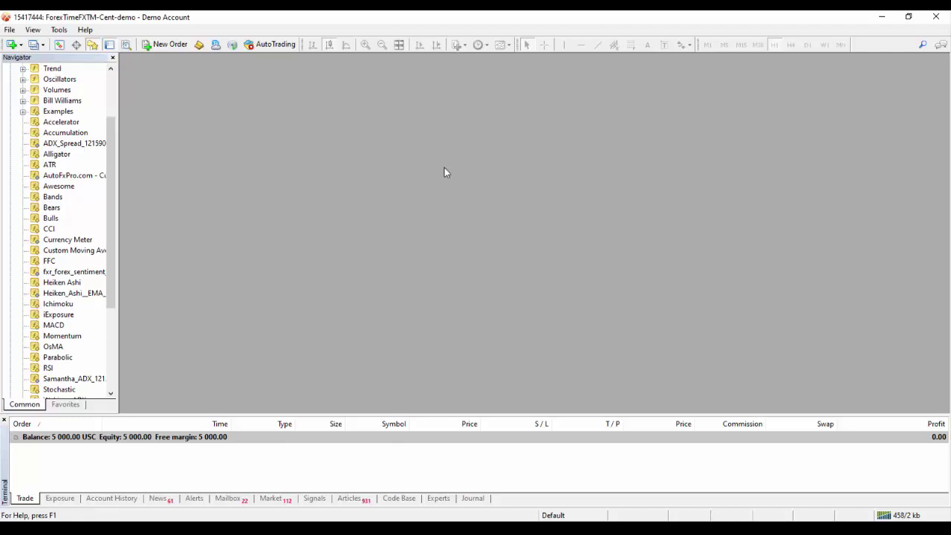
click(9, 31)
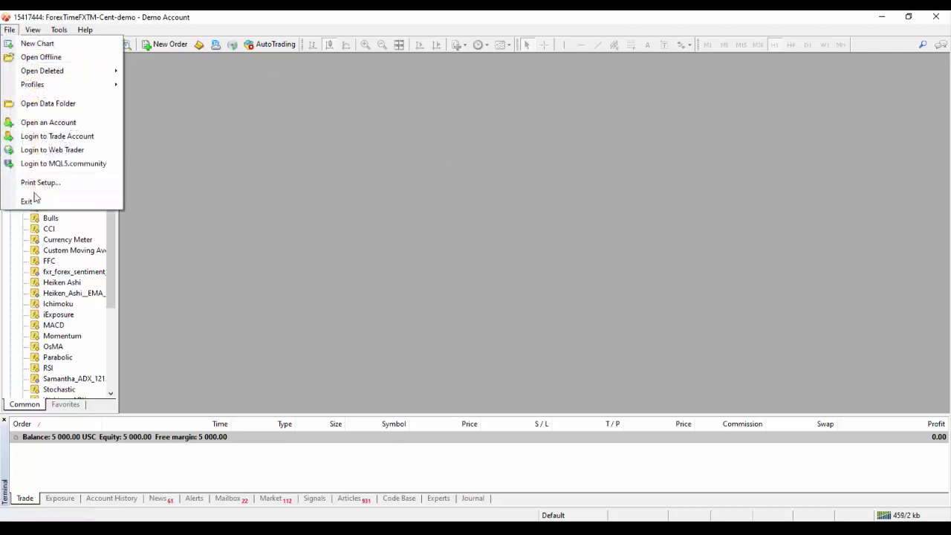
click(289, 195)
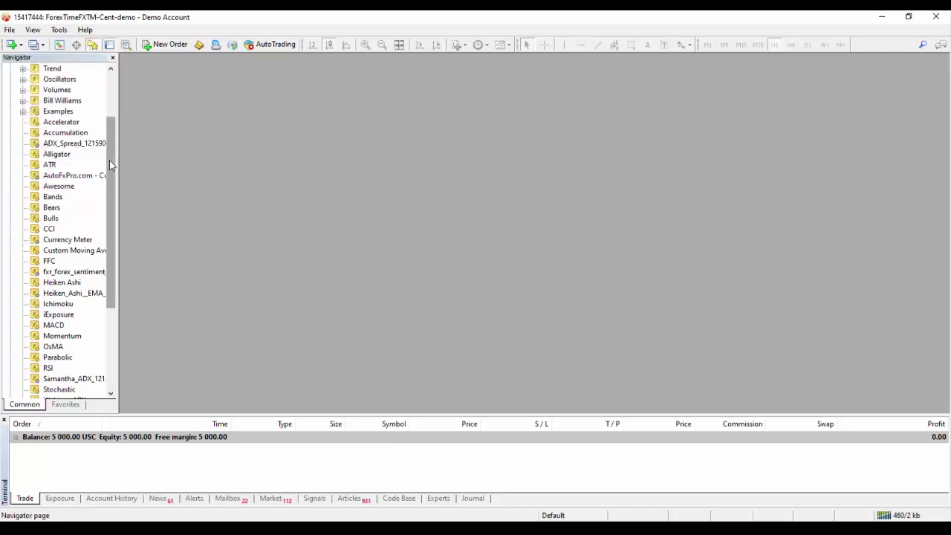
Collapse the Navigator's Indicators group, refresh it, and expand it to check for ADX_Madam_Live before collapsing it again
scroll(109, 165, up, 2)
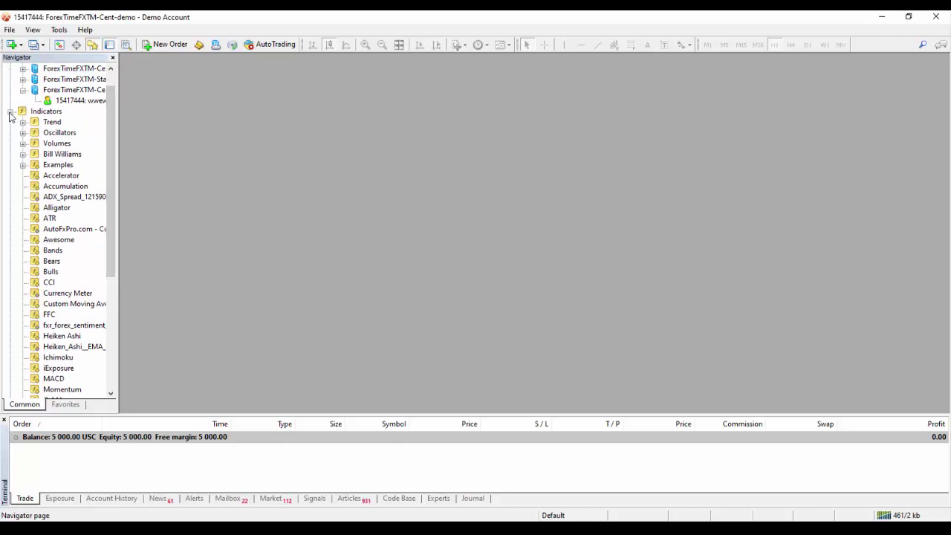
click(11, 112)
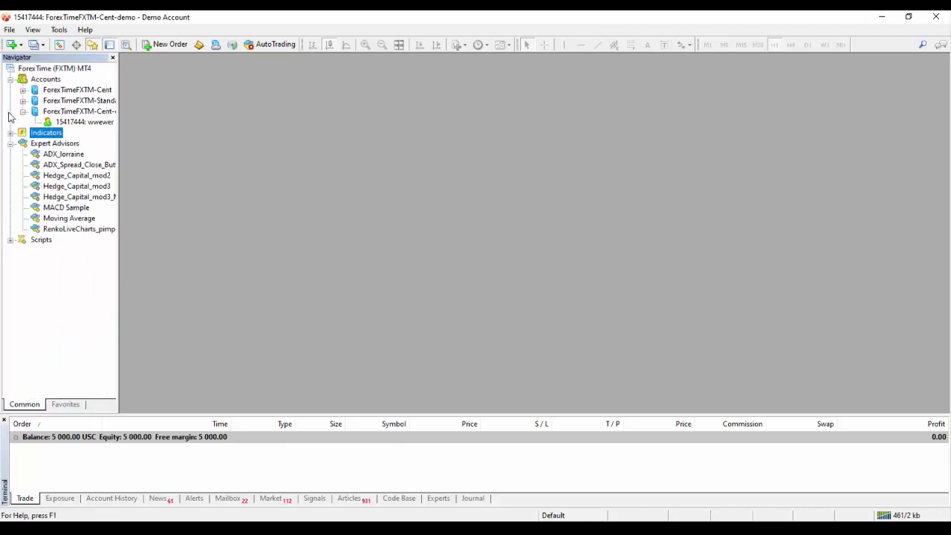
right_click(43, 138)
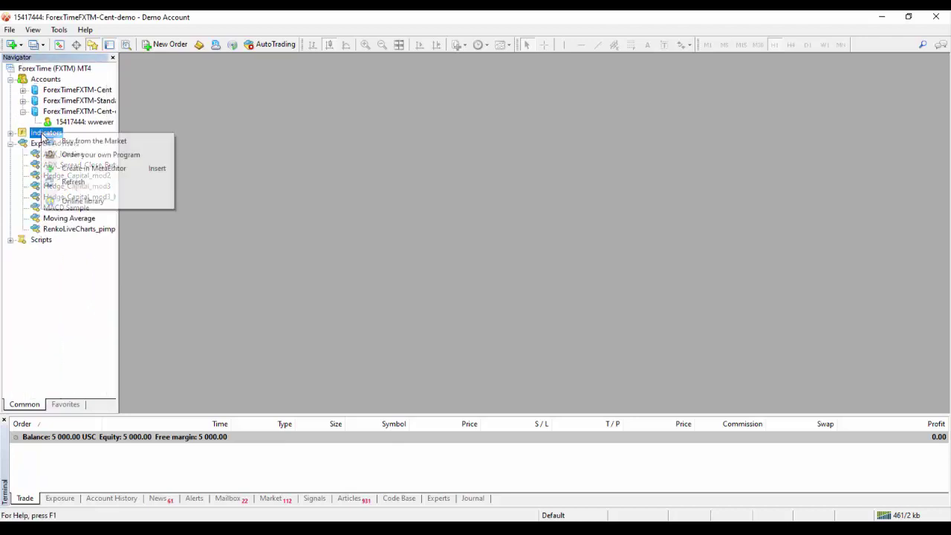
click(73, 182)
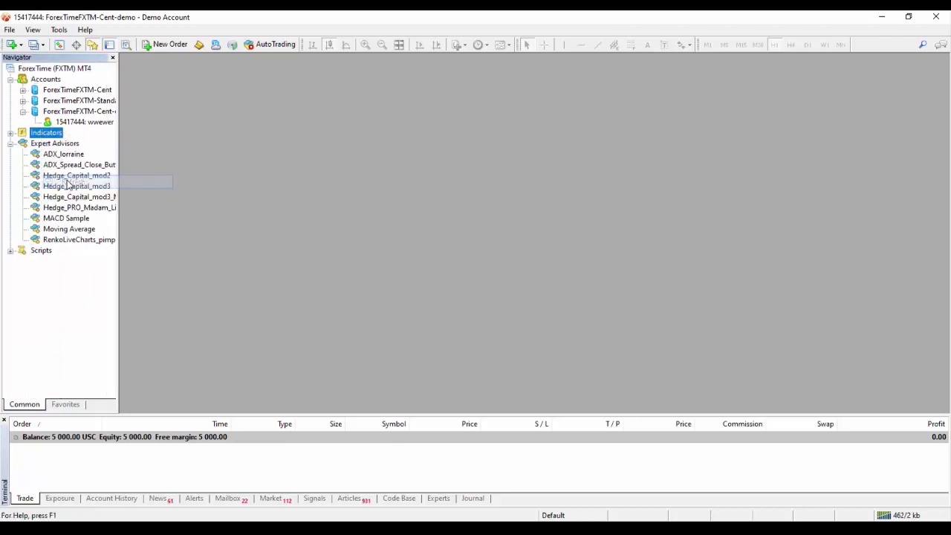
click(11, 133)
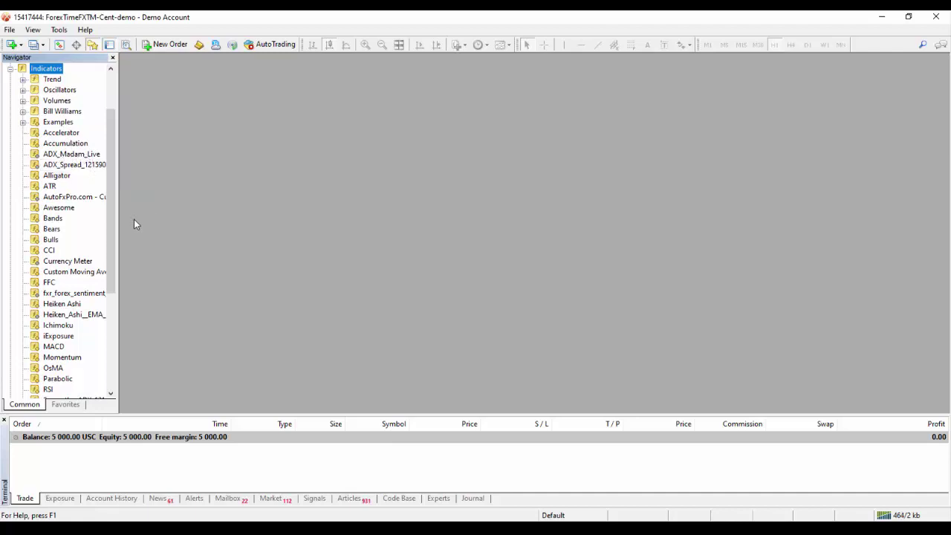
click(11, 68)
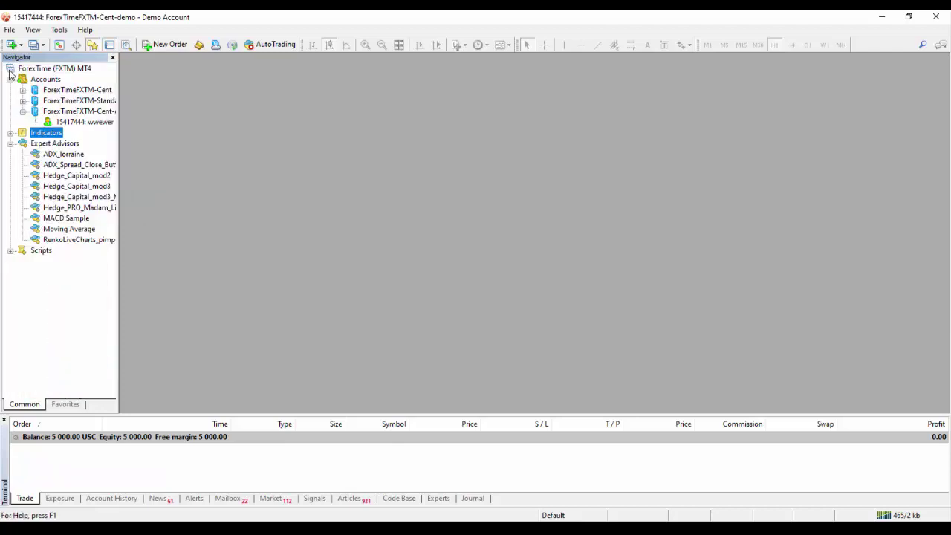
Refresh the Expert Advisors group, expand it, and widen the Navigator so the full robot names can be read
click(11, 144)
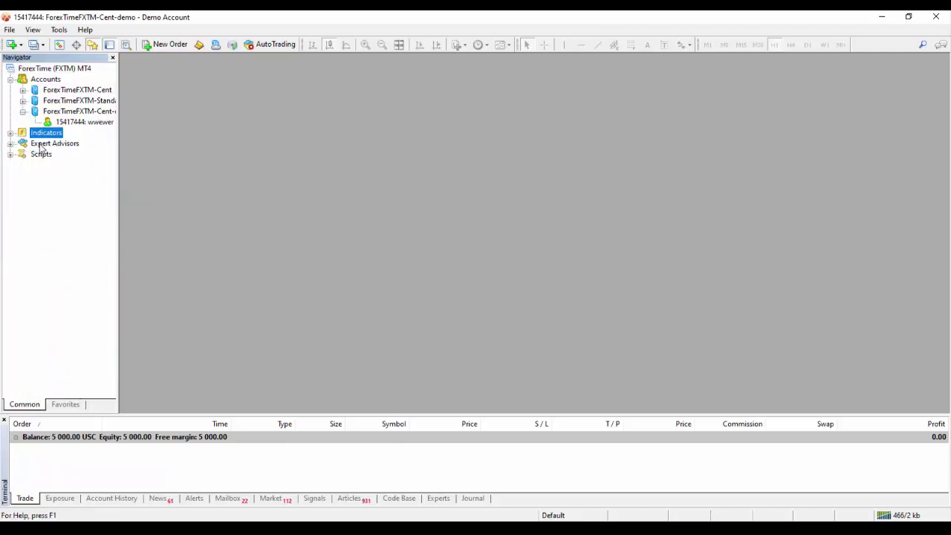
click(40, 145)
right_click(40, 146)
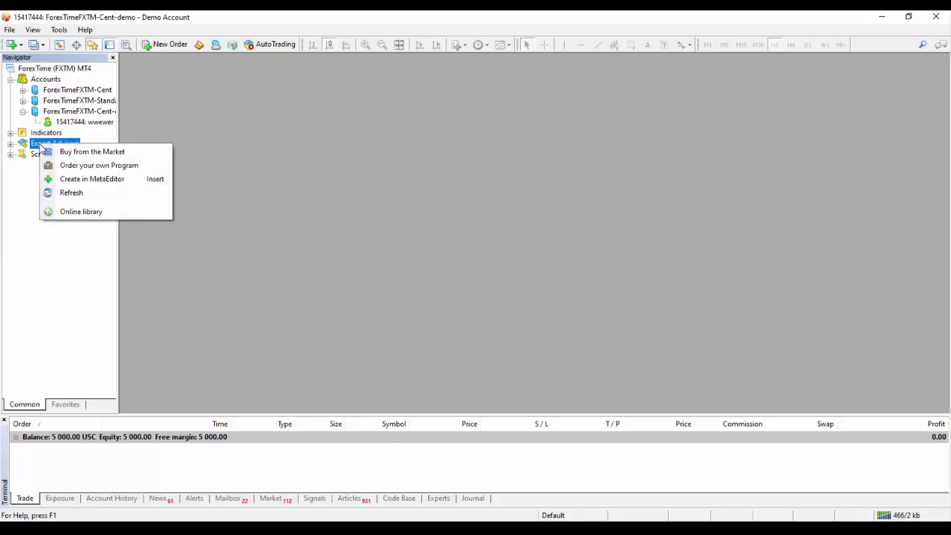
click(64, 195)
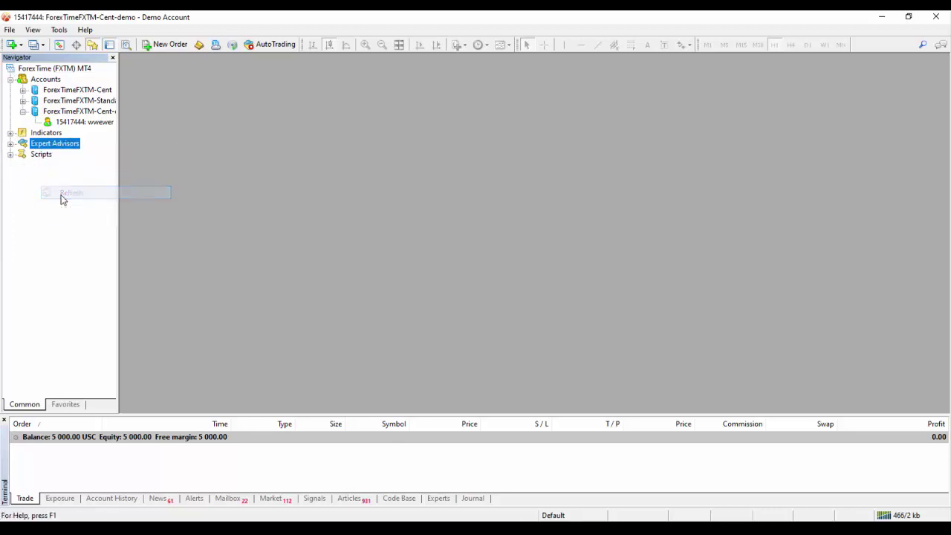
click(11, 145)
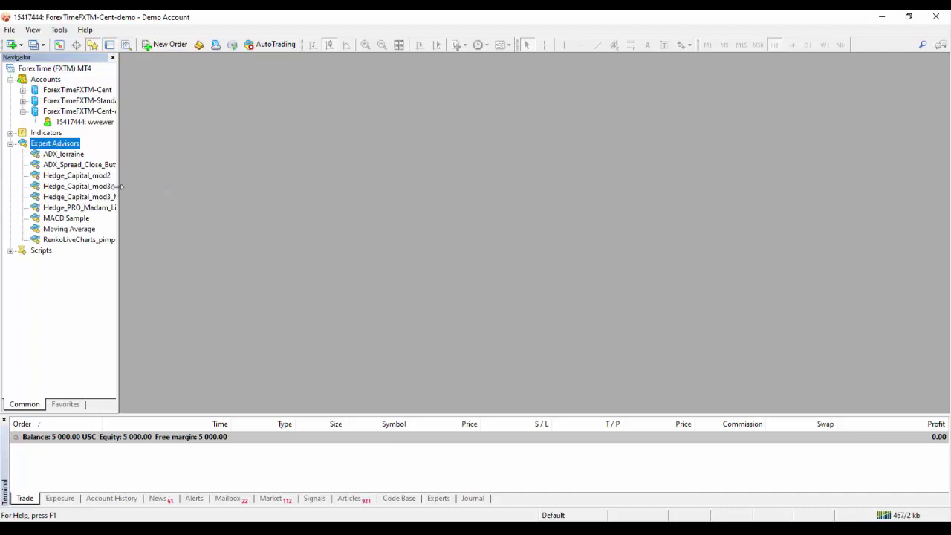
drag(119, 186, 206, 181)
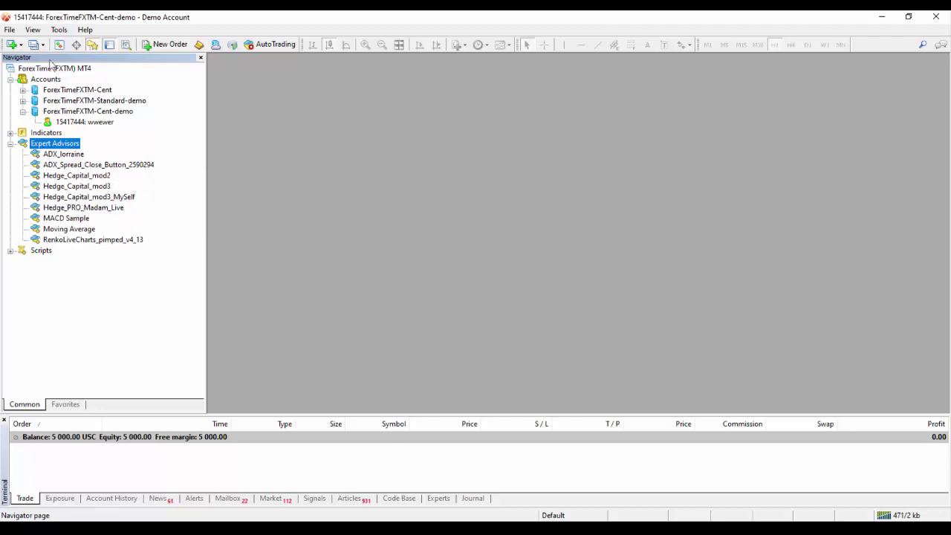
Open the terminal's data folder, go to MQL4 > Experts, and minimize the MetaTrader 4 window behind it
click(10, 29)
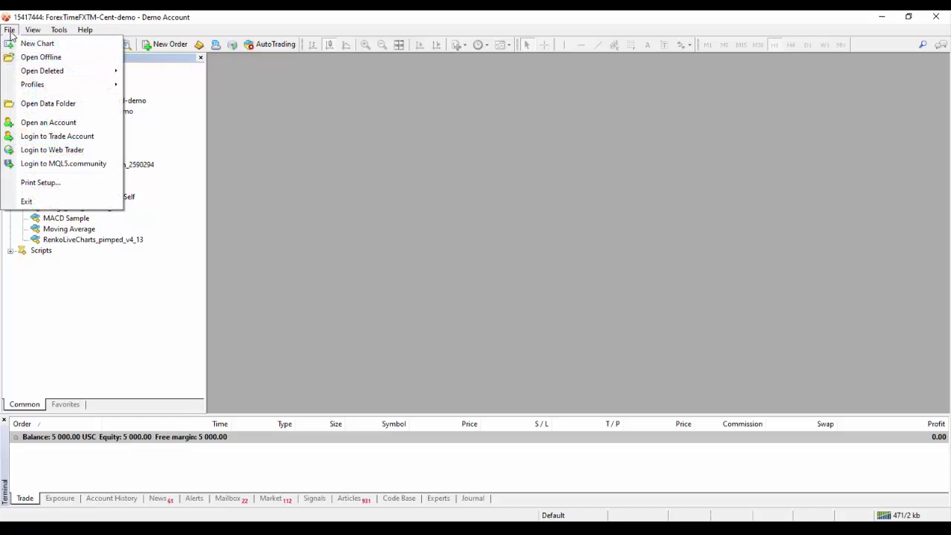
click(33, 103)
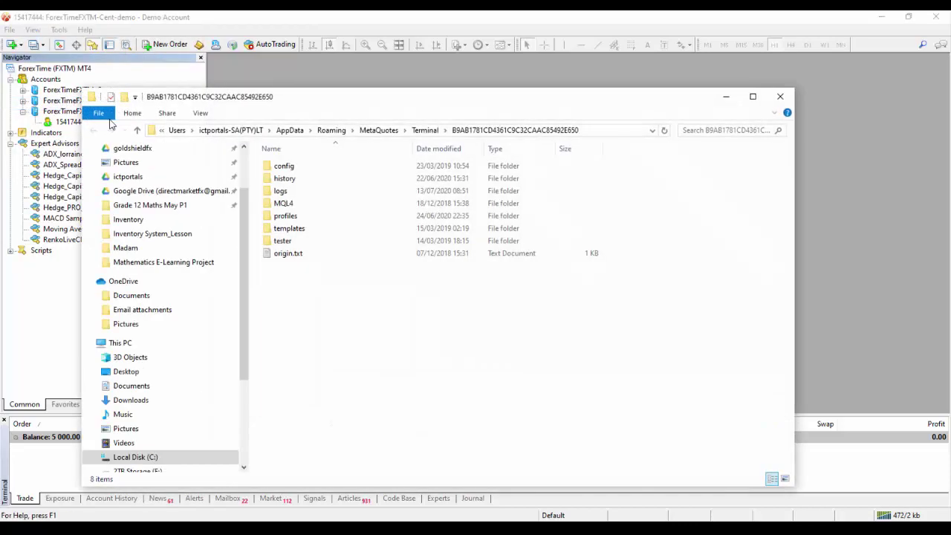
click(290, 207)
double_click(289, 207)
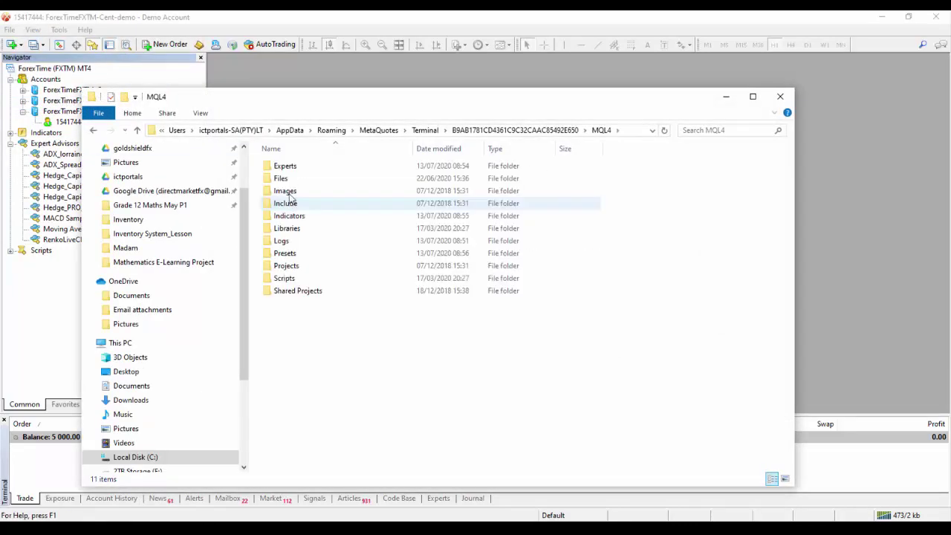
double_click(282, 167)
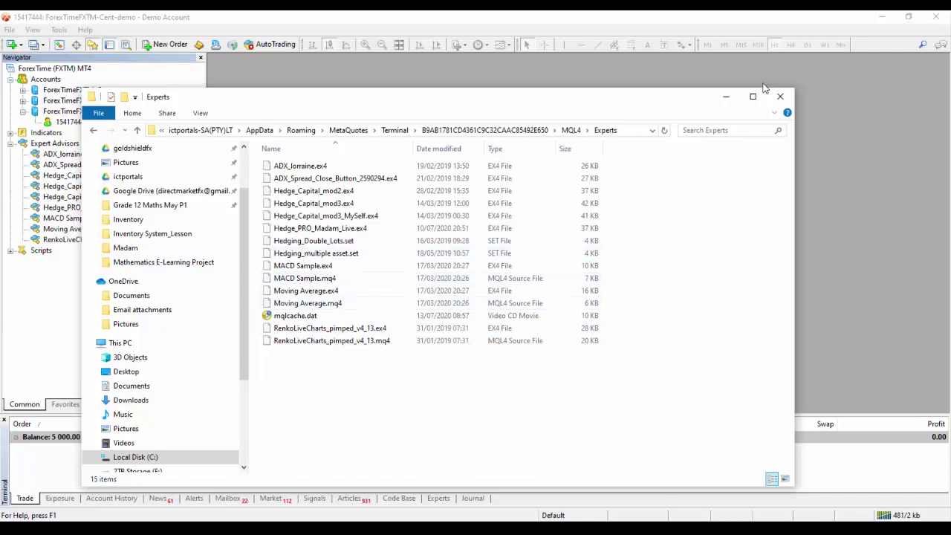
click(879, 18)
click(879, 18)
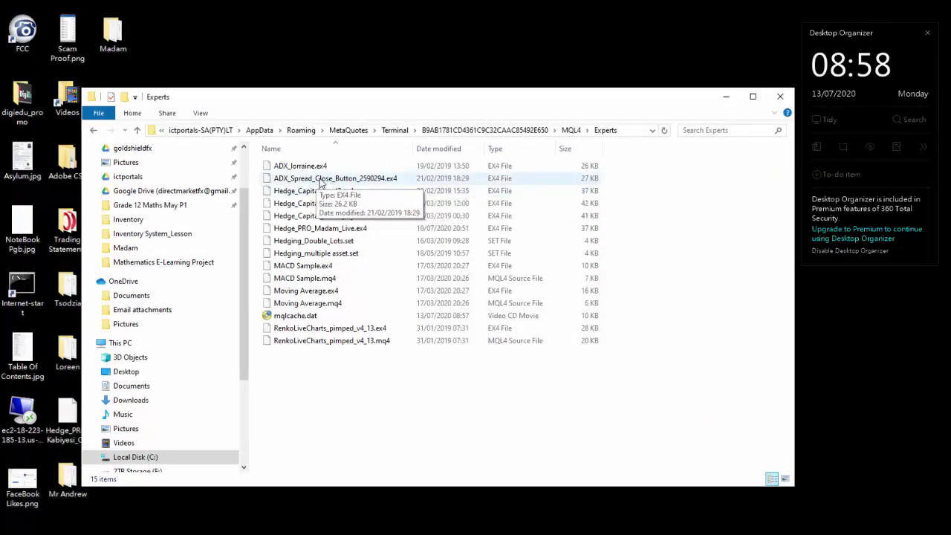
Copy RenkoLive_BOX_Madam_Live.ex4 from the desktop Madam folder into the Experts folder and close both folder windows
double_click(113, 31)
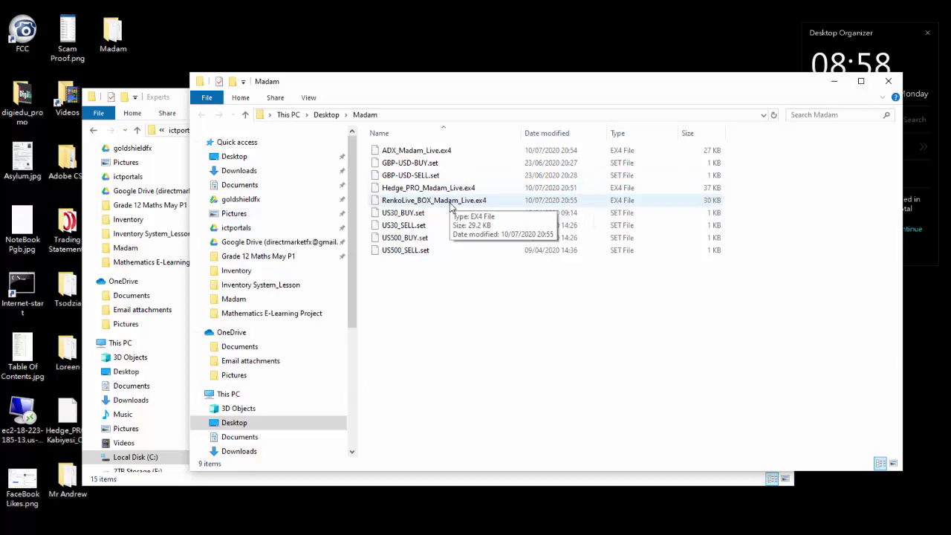
right_click(448, 206)
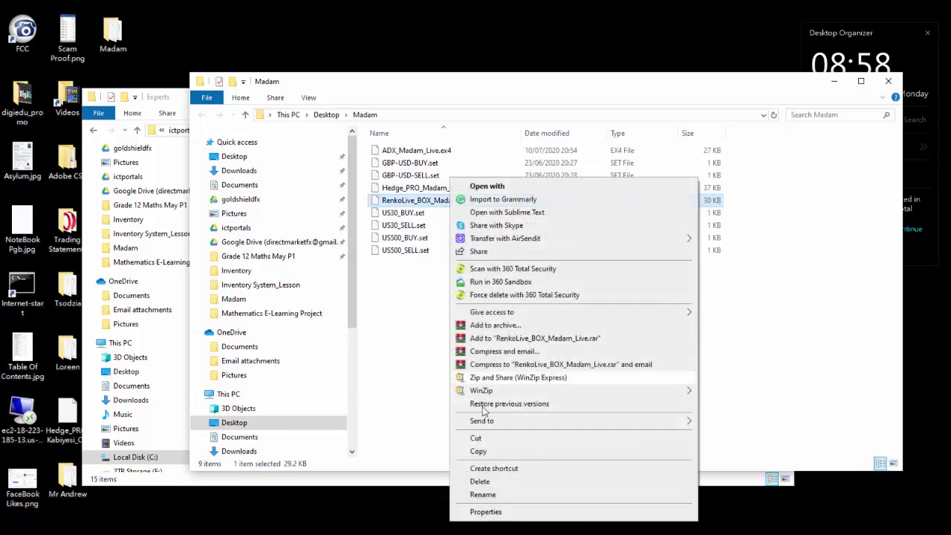
click(480, 450)
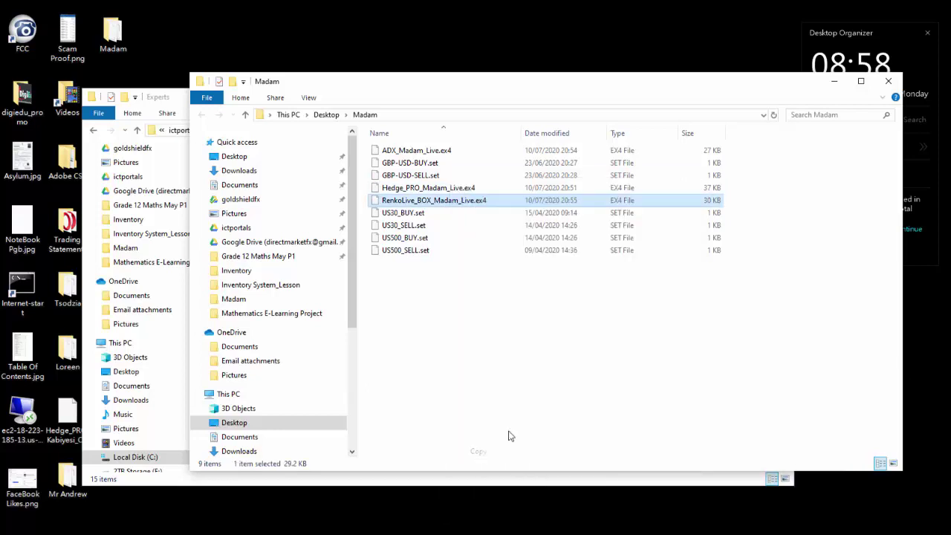
click(890, 81)
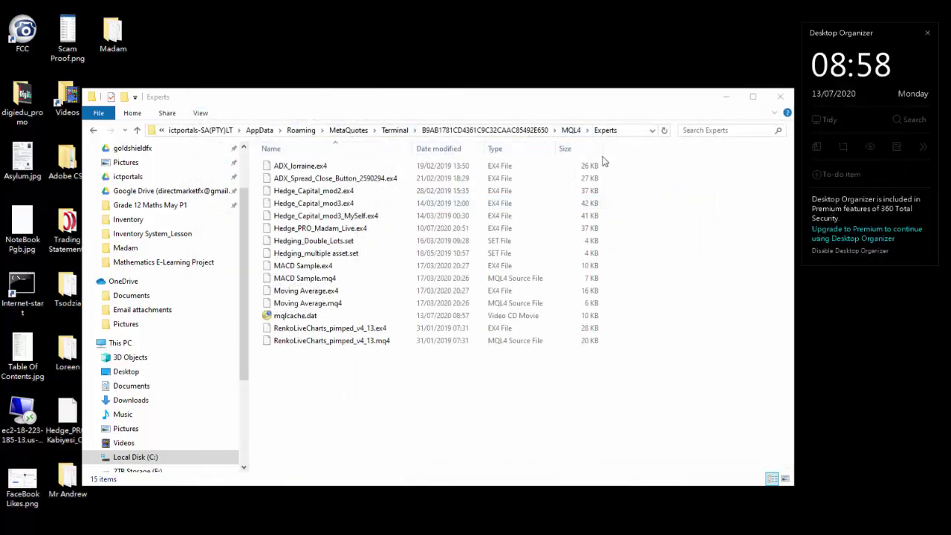
click(455, 380)
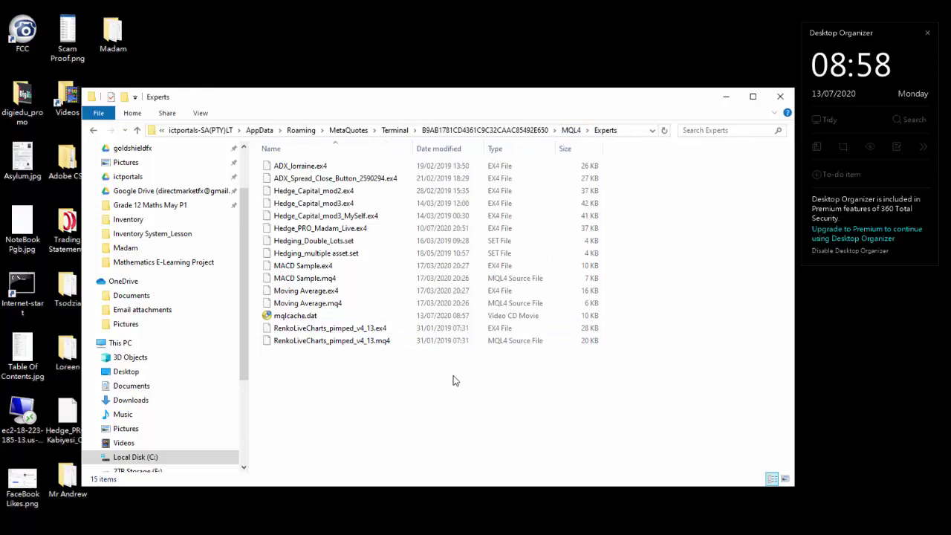
key(ctrl+v)
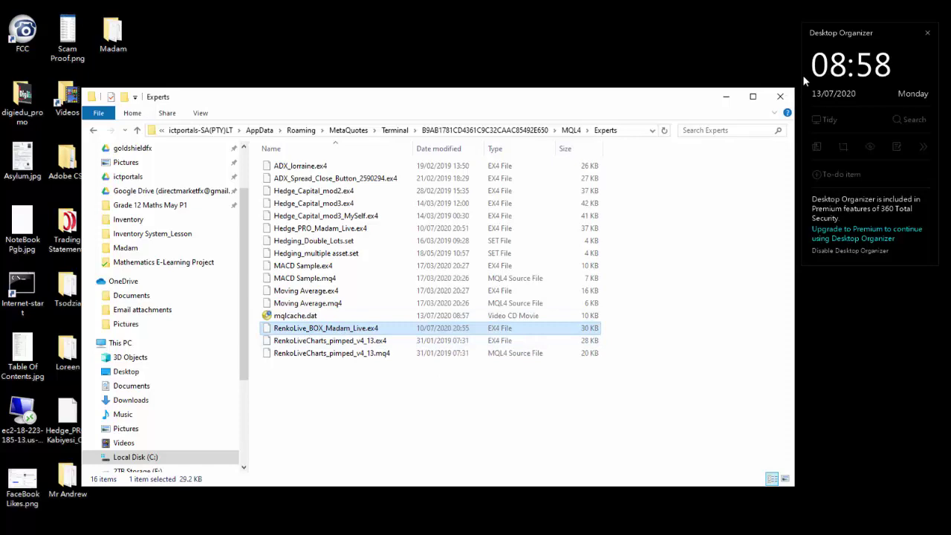
click(780, 97)
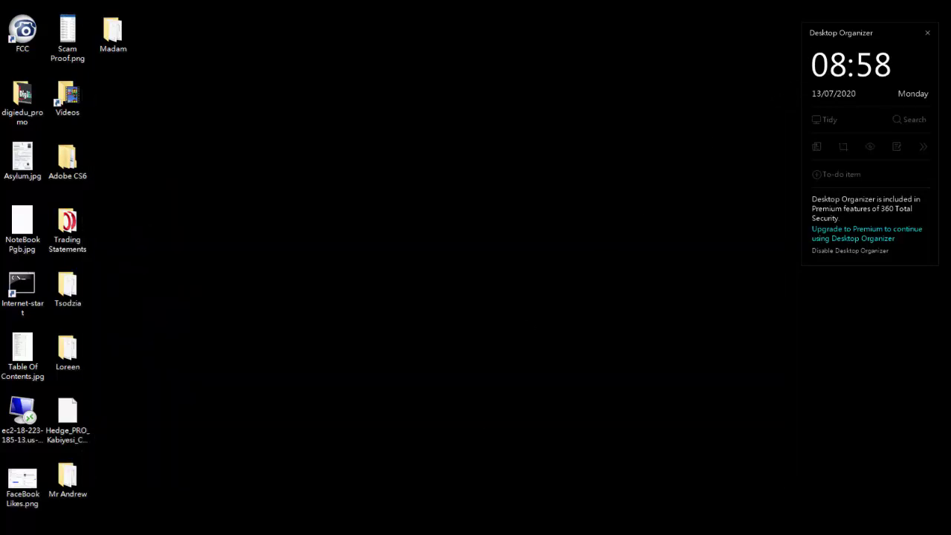
Switch back to MetaTrader 4, refresh the Expert Advisors group, and select RenkoLive_BOX_Madam_Live
click(129, 514)
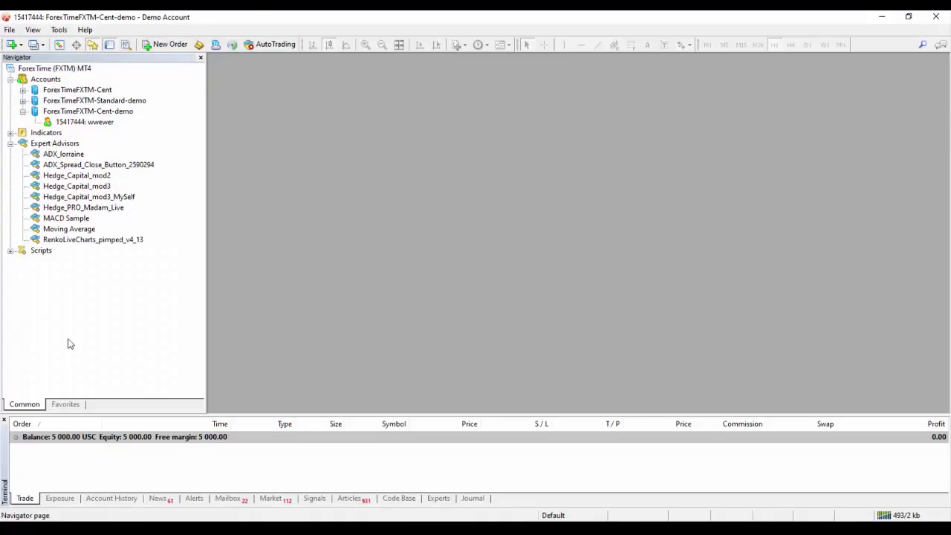
right_click(52, 146)
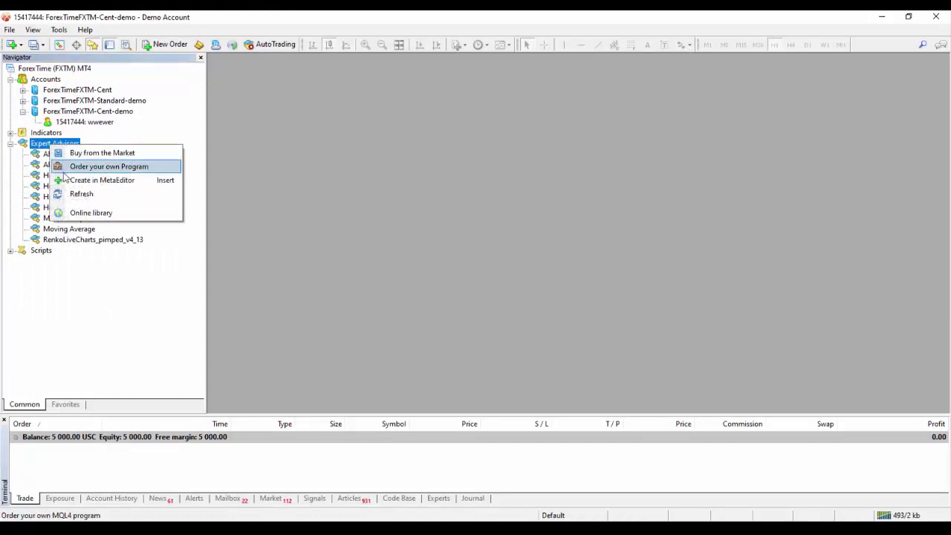
click(73, 194)
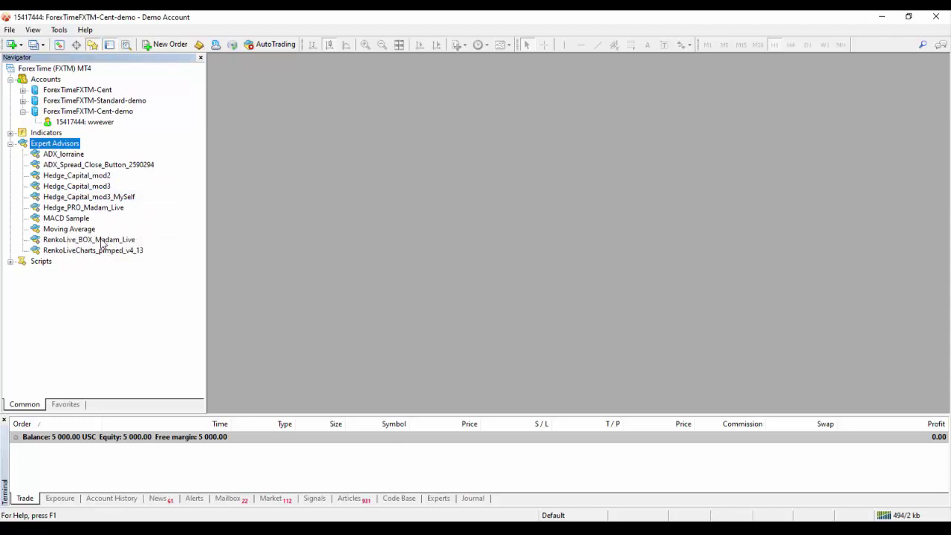
click(100, 242)
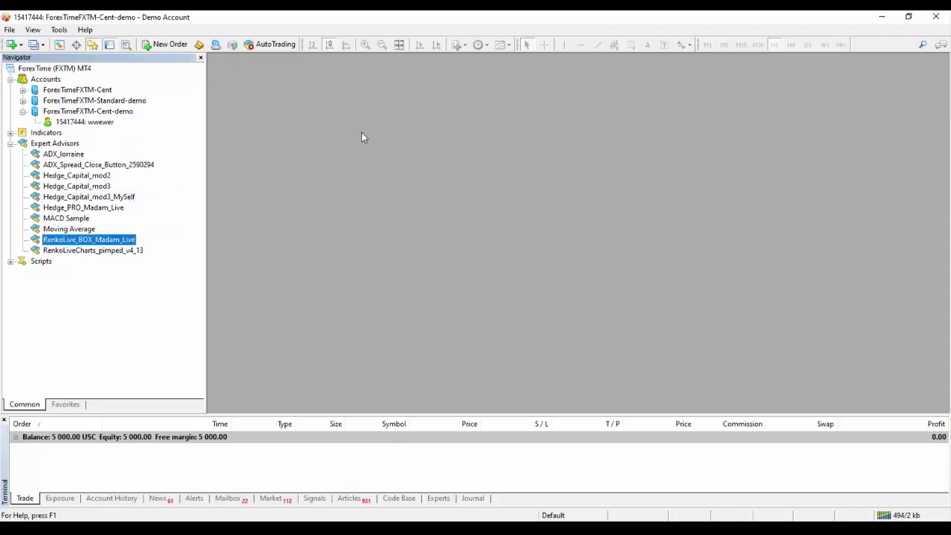
Hide the Navigator and show it again
click(200, 58)
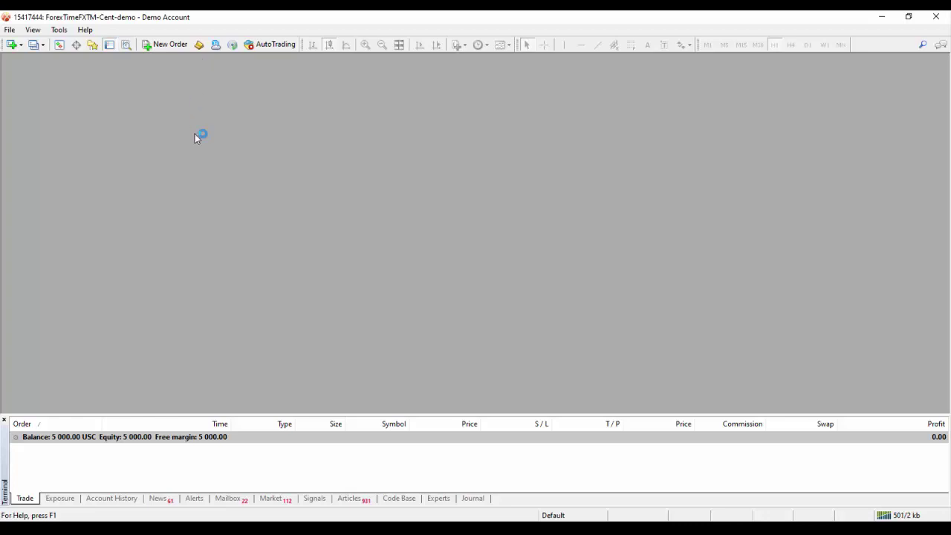
click(94, 47)
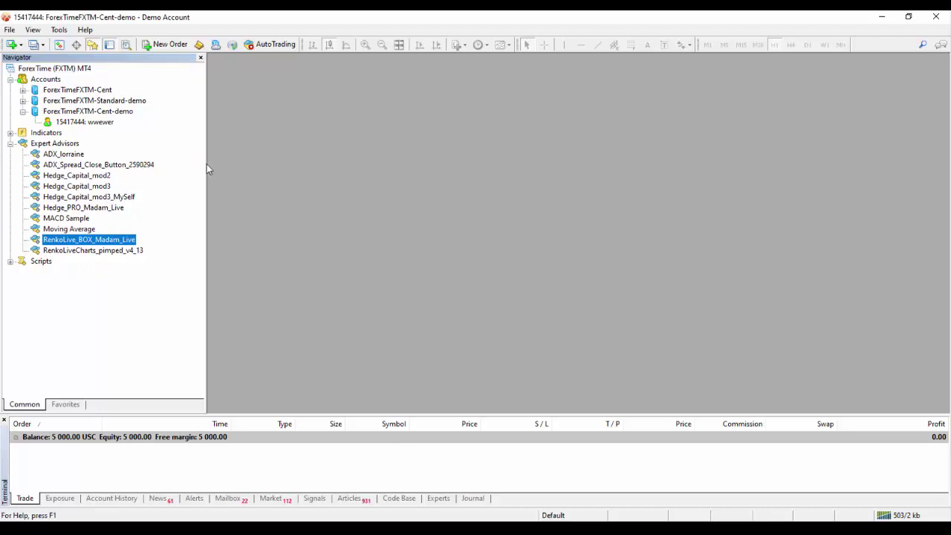
Narrow the Navigator, open a new GBPUSD chart and maximize it
drag(206, 162, 127, 162)
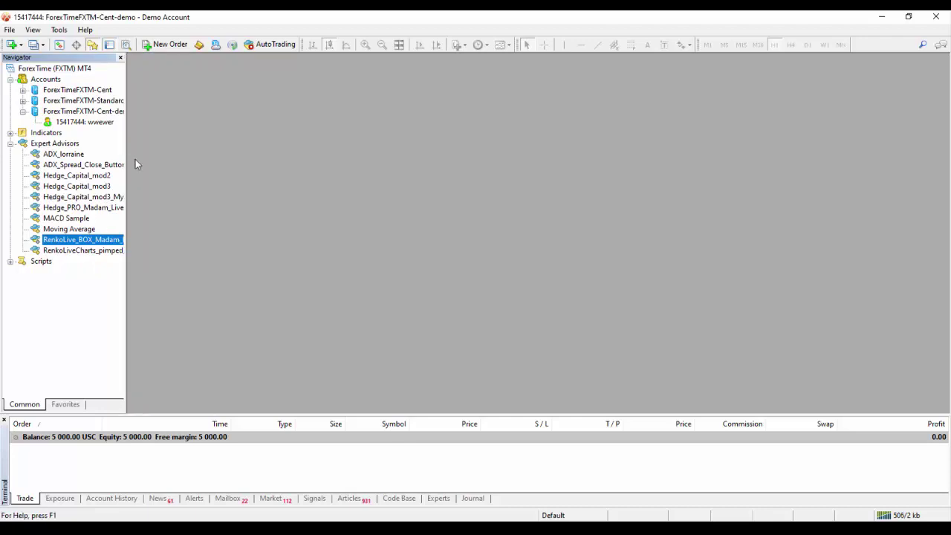
click(11, 44)
click(33, 62)
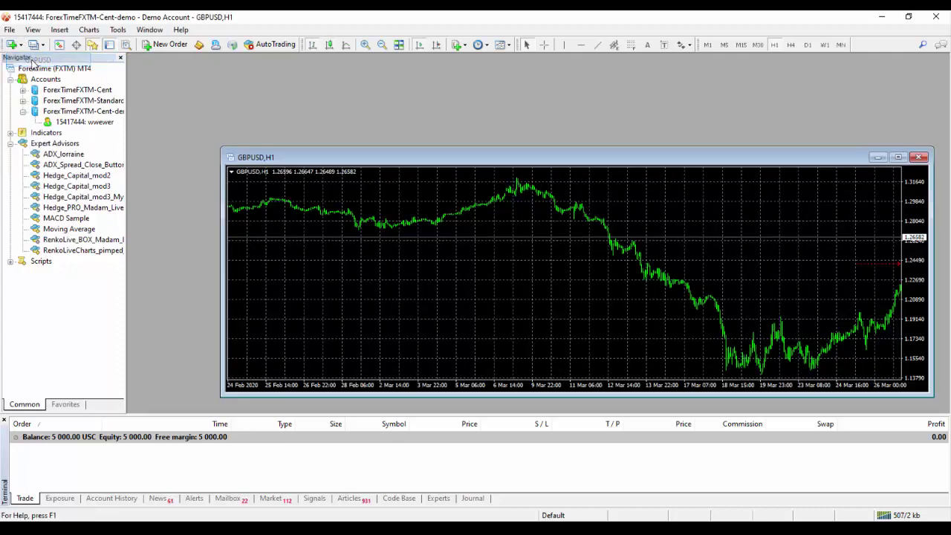
click(899, 157)
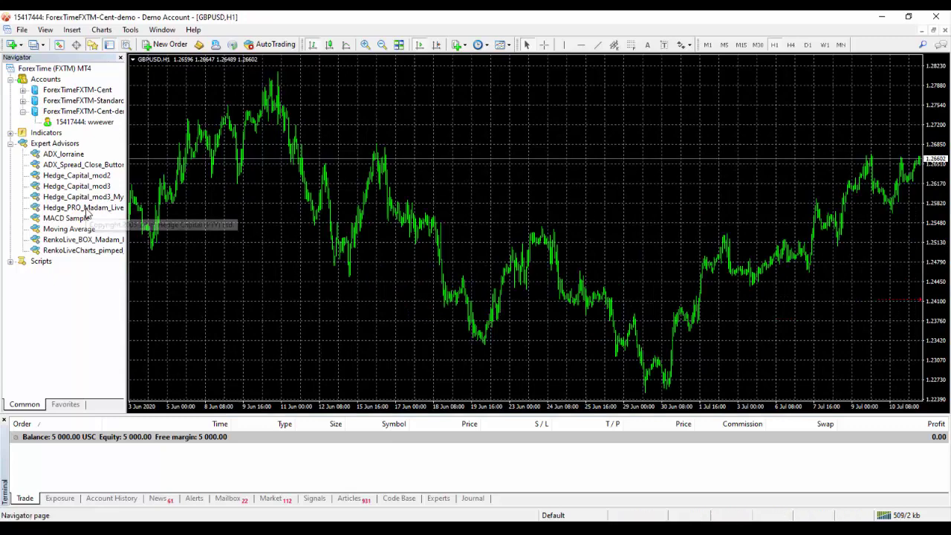
Attach the Hedge_PRO_Madam_Live expert advisor to the GBPUSD chart and allow live trading in its common settings
drag(602, 164, 602, 164)
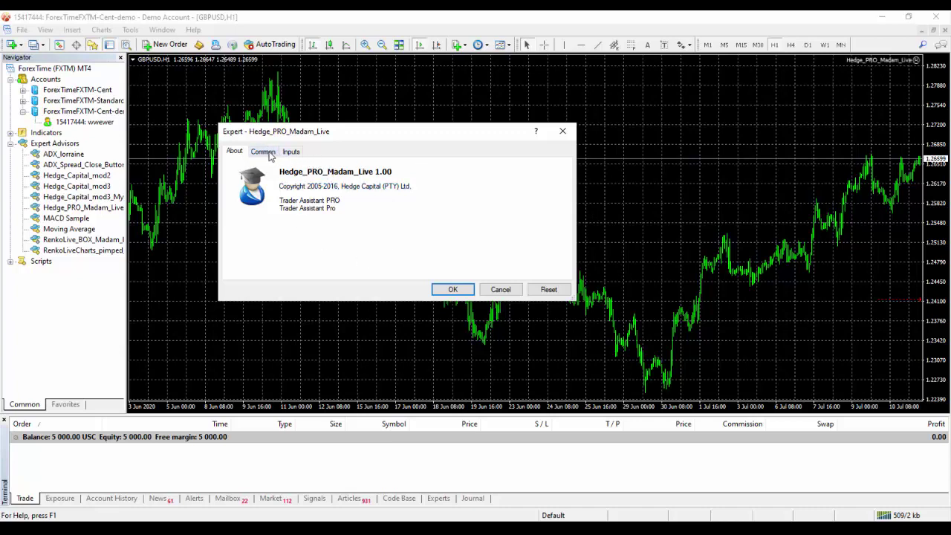
click(264, 153)
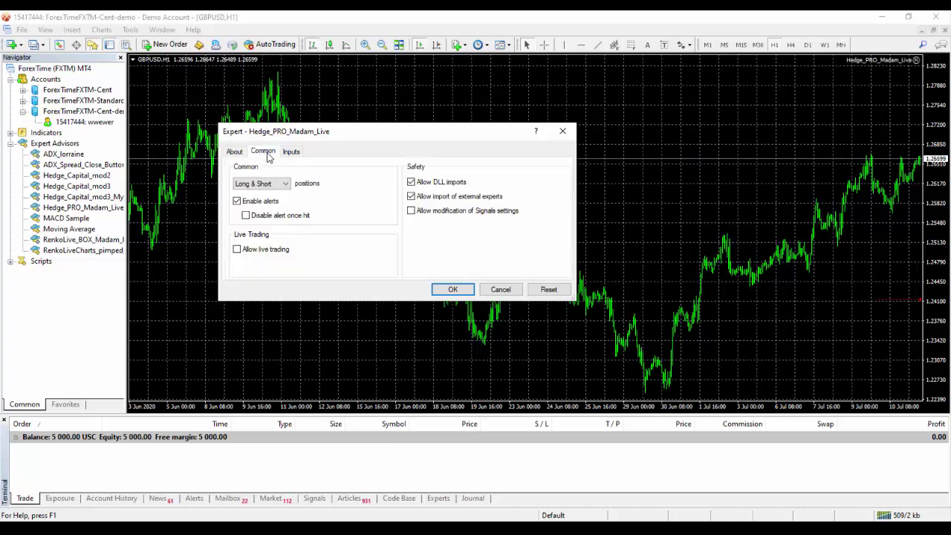
click(260, 253)
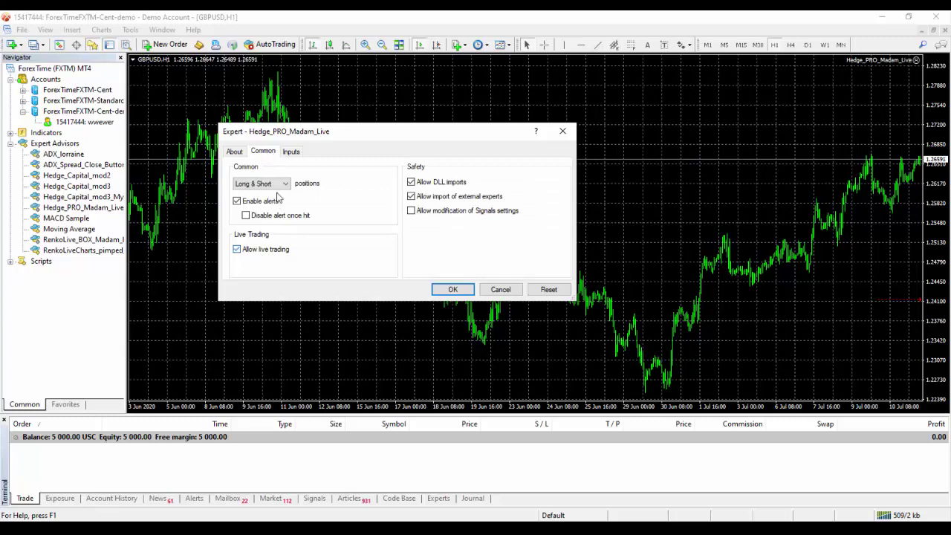
Load the US30_BUY.set preset from the Presets folder into the expert's input parameters
click(291, 151)
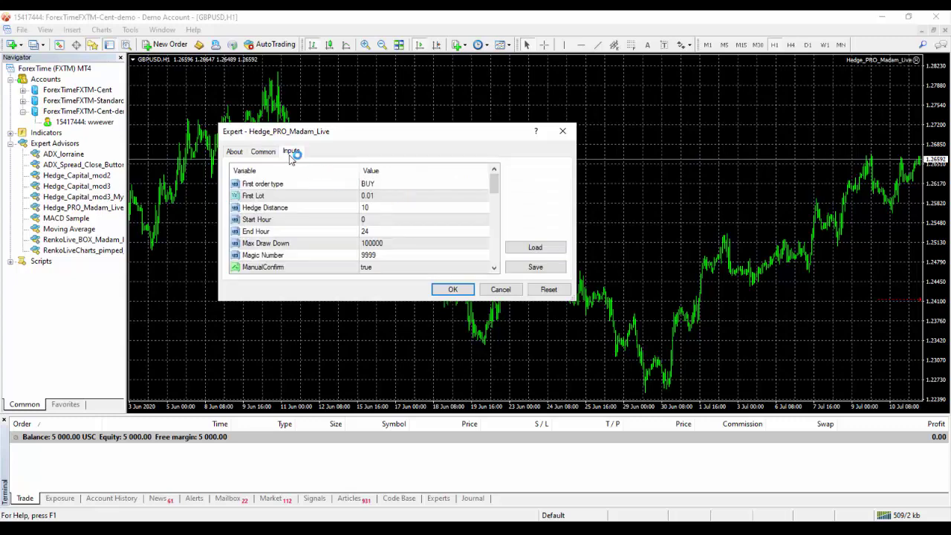
click(528, 250)
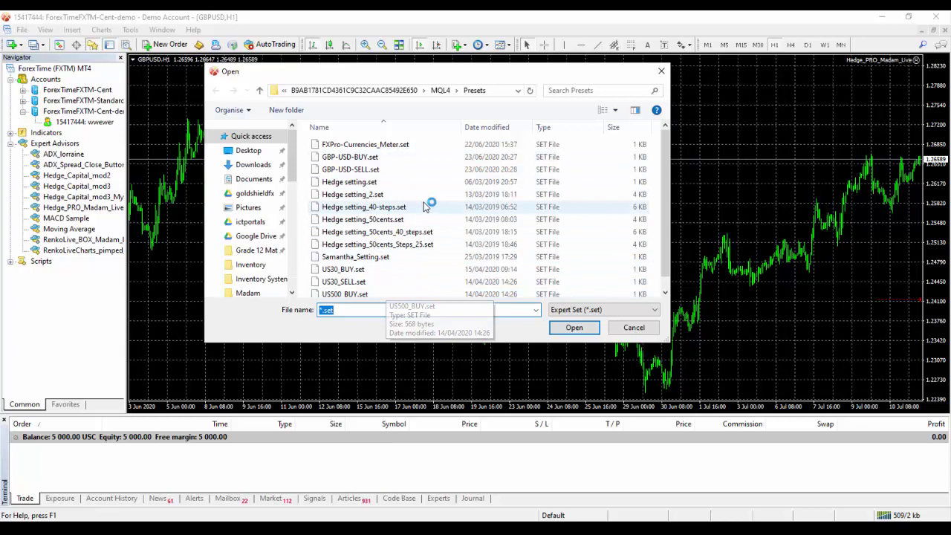
drag(665, 249, 661, 274)
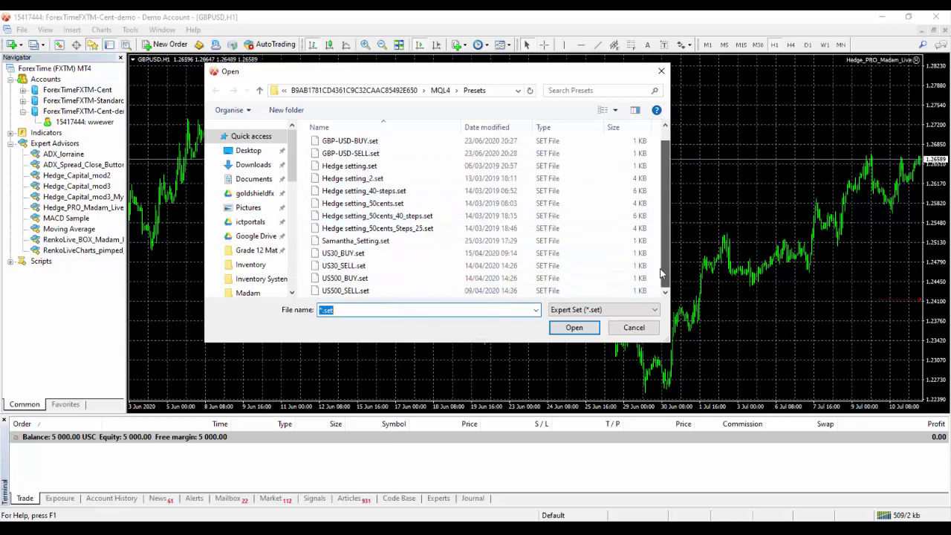
click(355, 255)
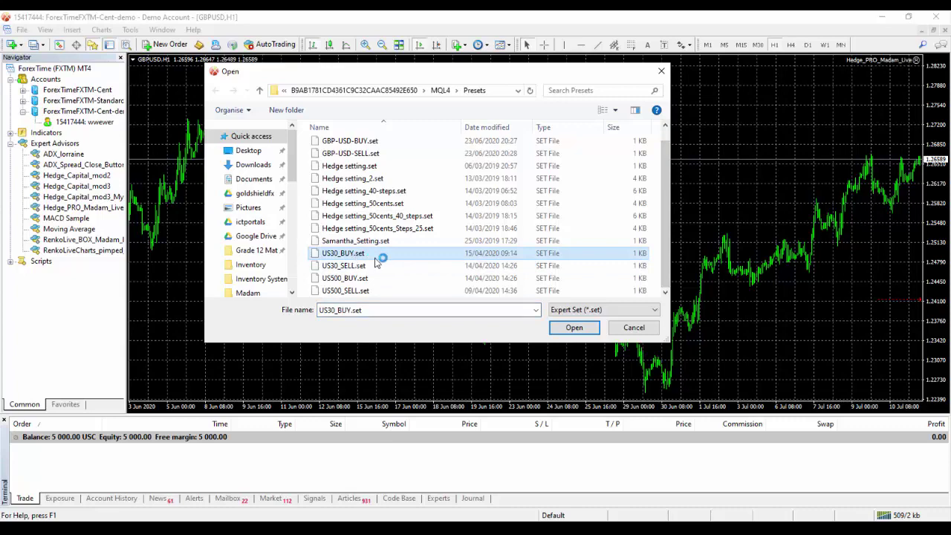
click(575, 329)
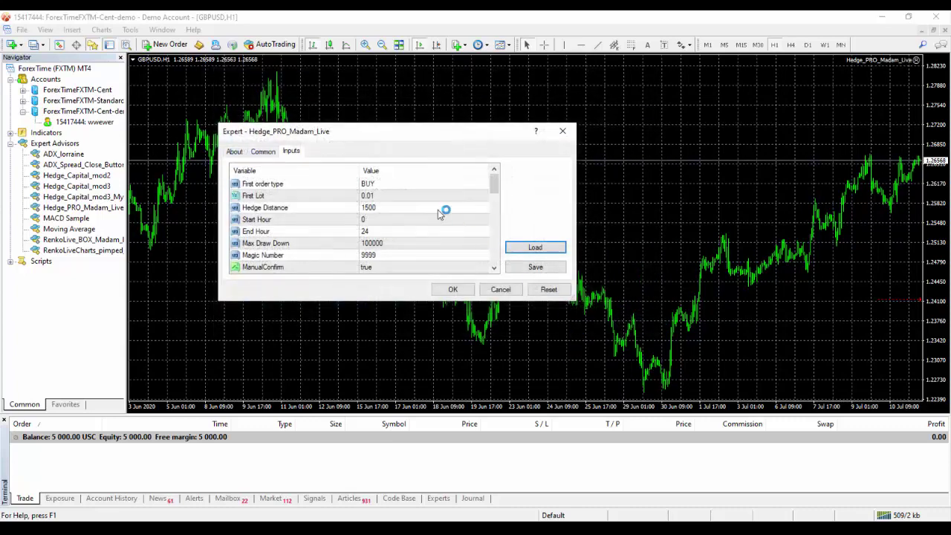